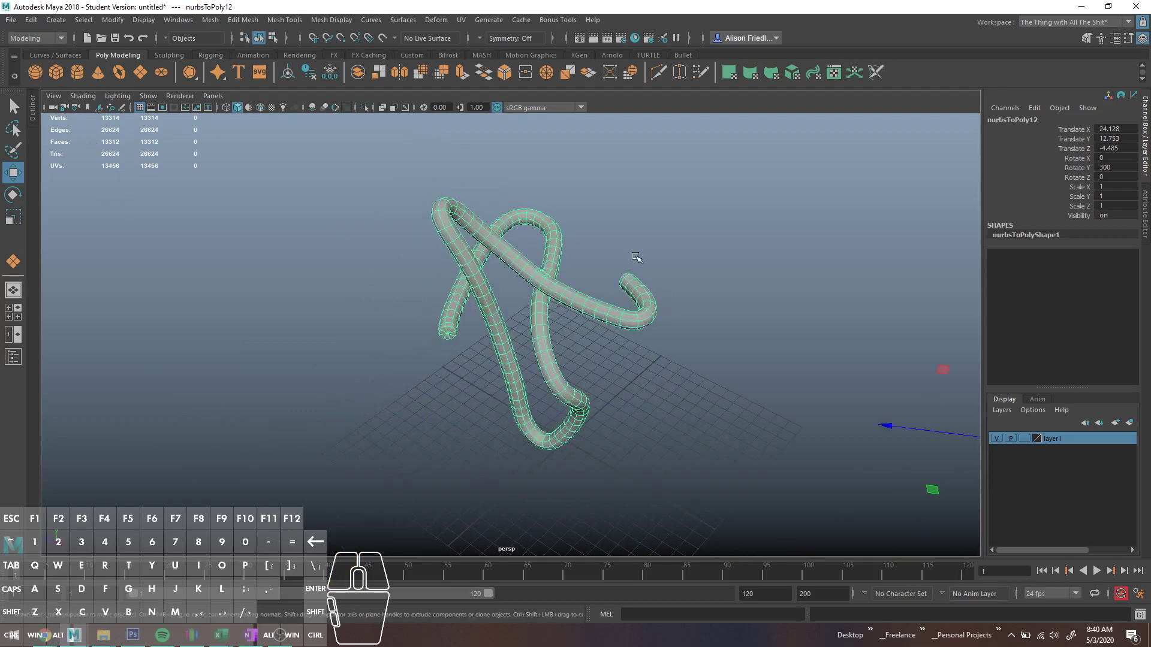
# Step: Delete the round cap face and the faces surrounding it on the tube near the crossing
pyautogui.click(707, 308)
pyautogui.scroll(5, 576, 264)
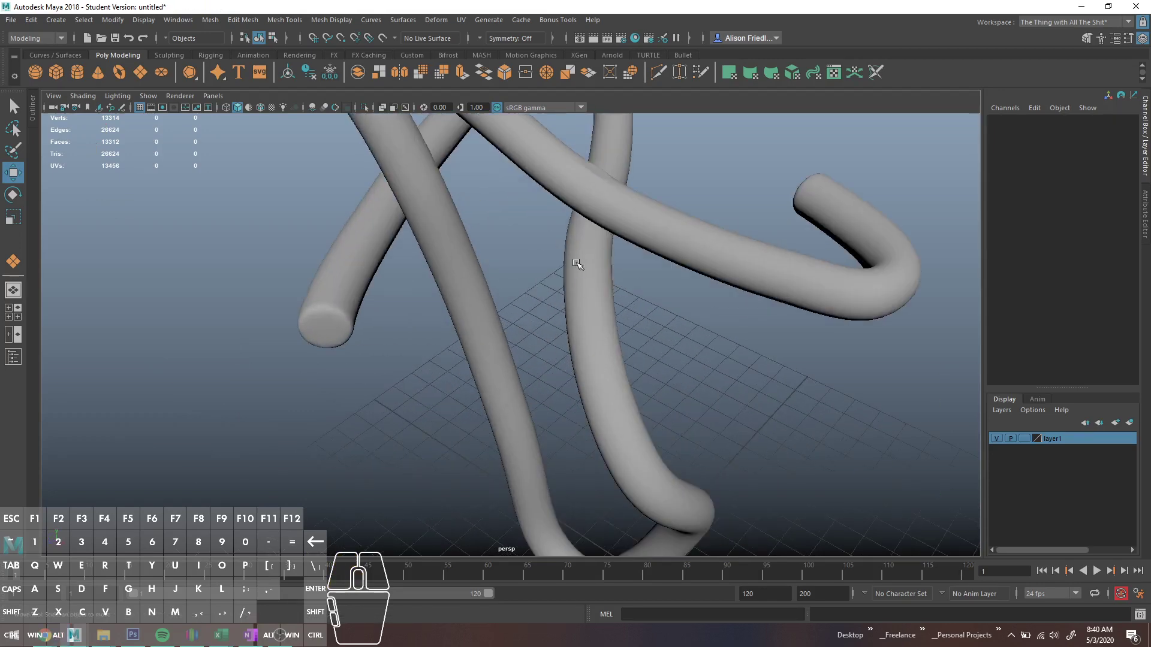
pyautogui.click(577, 264)
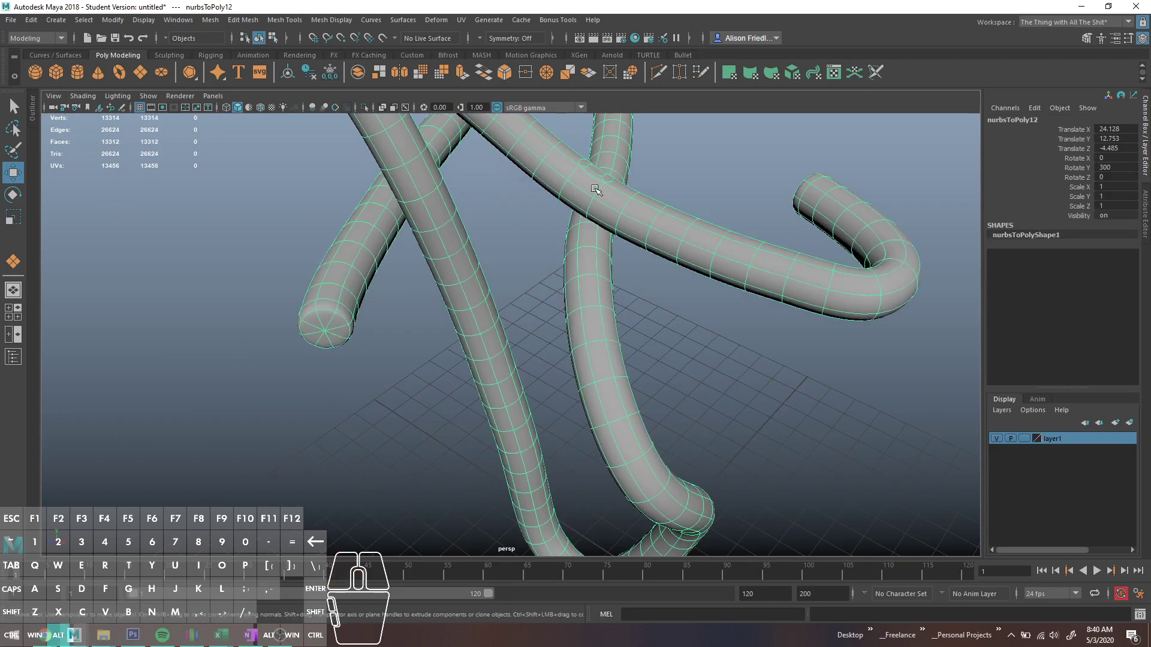
pyautogui.scroll(5, 584, 282)
pyautogui.moveTo(594, 298); pyautogui.dragTo(601, 318, button='right')
pyautogui.click(594, 274)
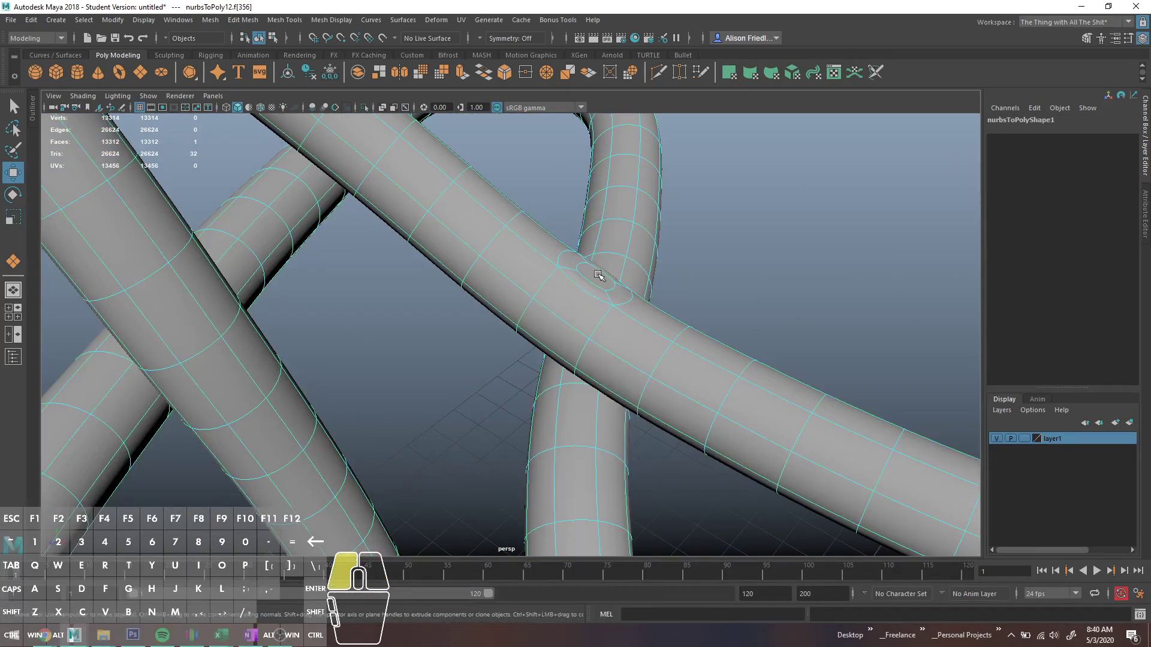
pyautogui.press('Delete')
pyautogui.click(564, 261)
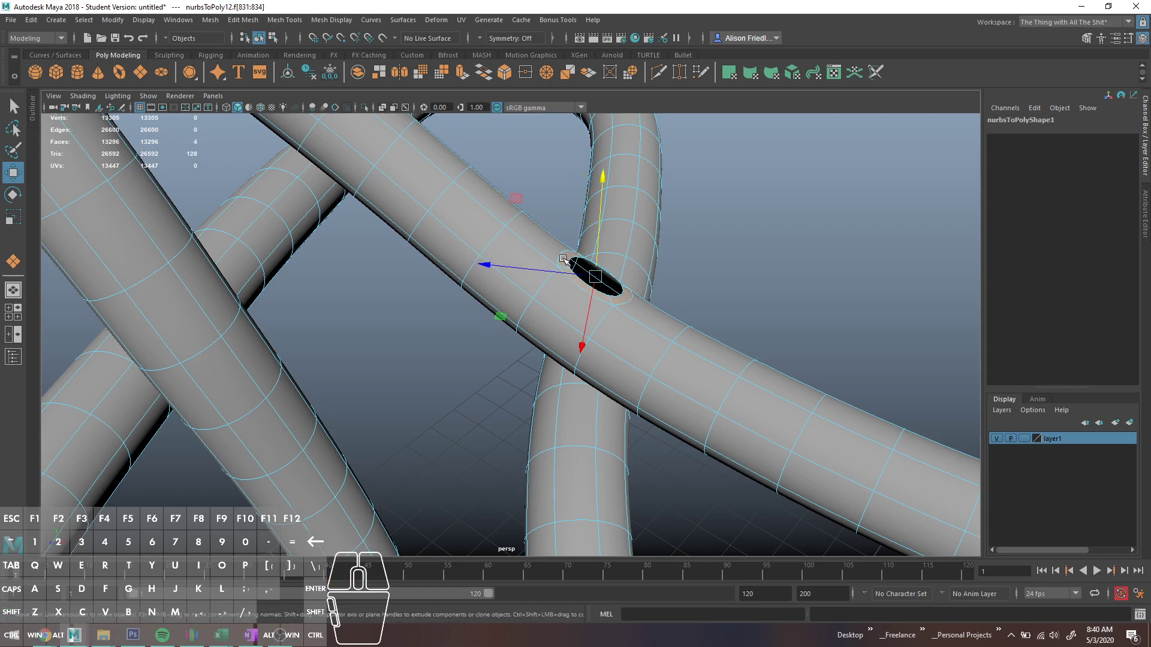
pyautogui.press('Delete')
# Step: Close the opening left in the tube mesh with Fill Hole
pyautogui.moveTo(510, 223); pyautogui.dragTo(534, 229, button='right')
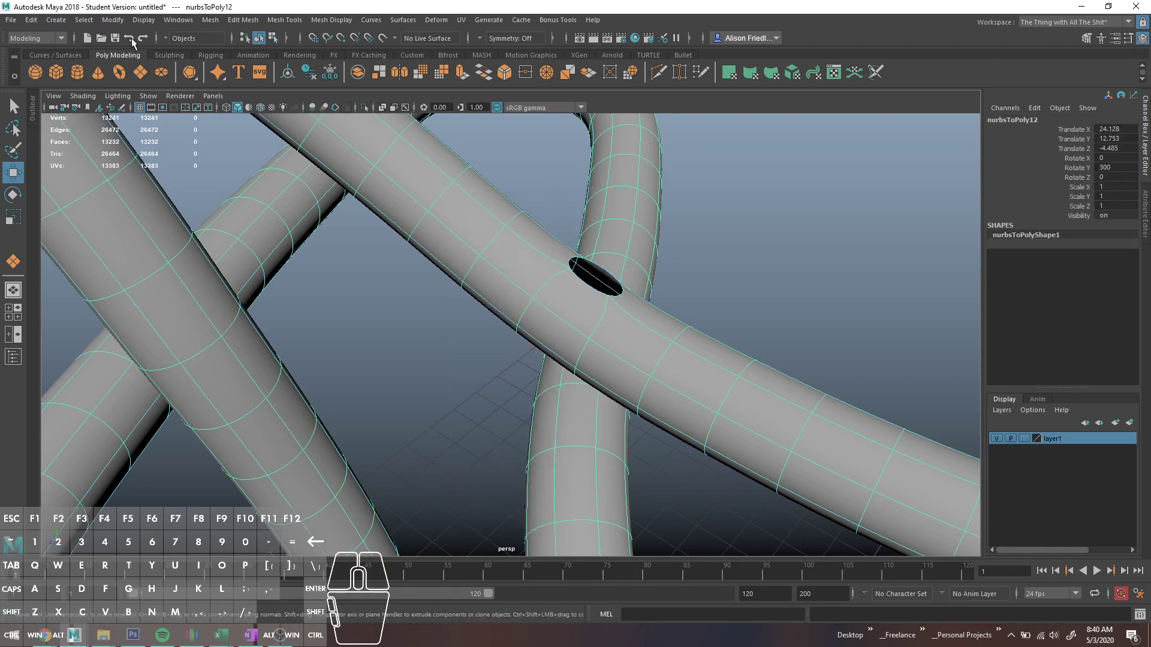
pyautogui.click(204, 21)
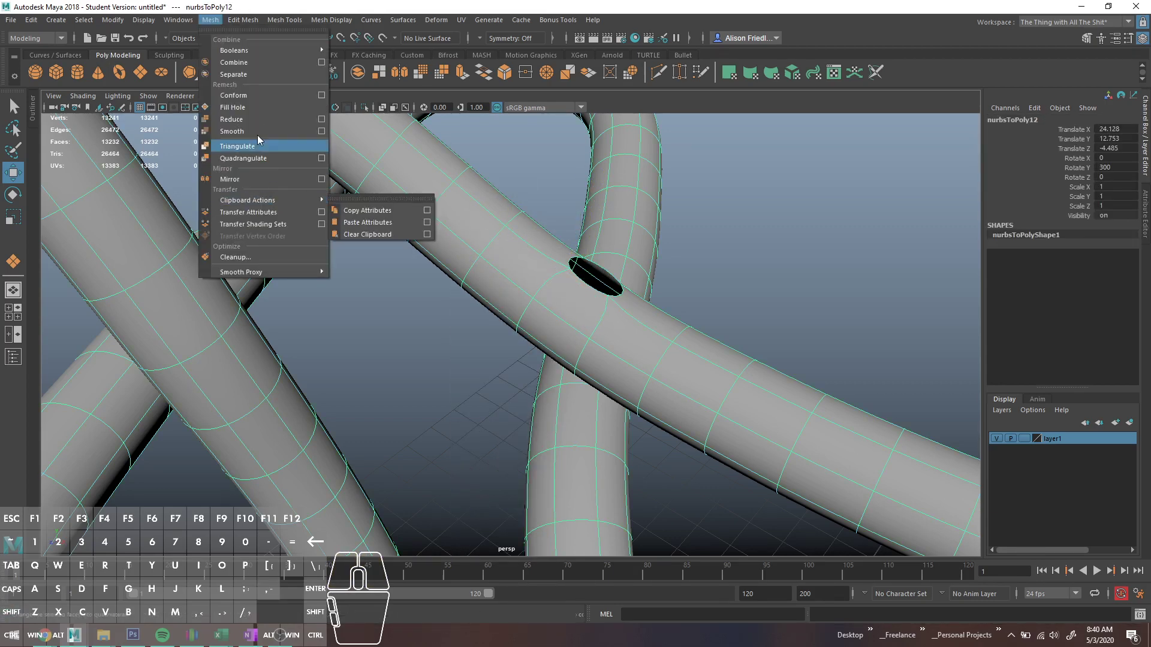
pyautogui.click(252, 113)
pyautogui.press('q')
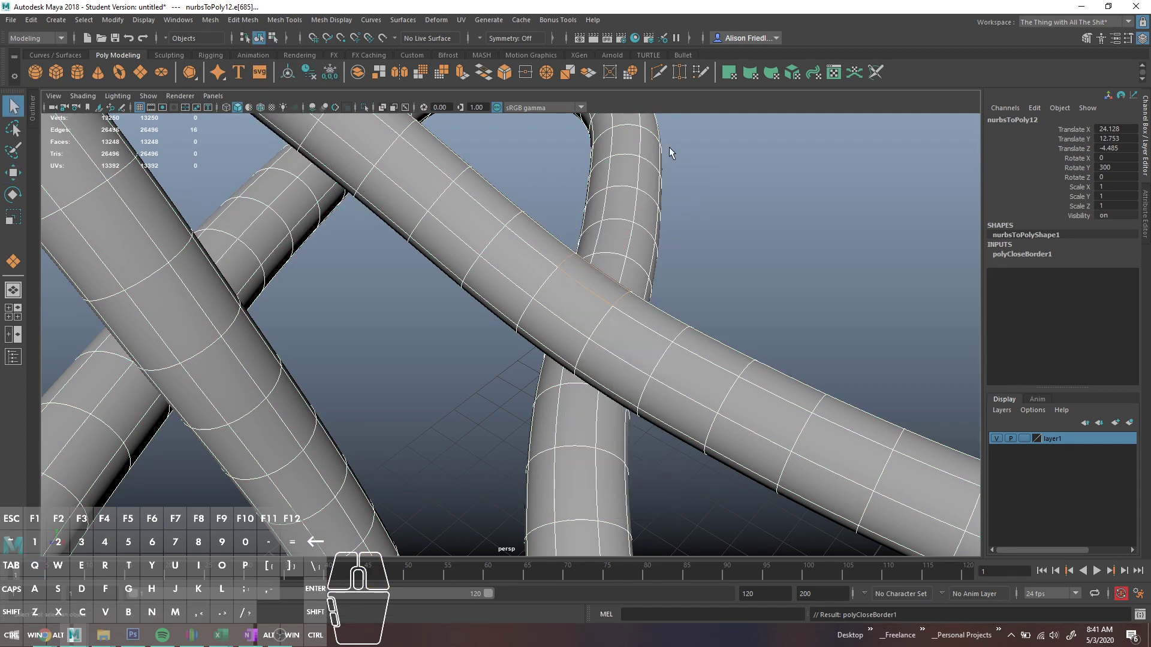
# Step: Create a square polygon plane about 66.6 units wide on the grid beneath the tube as a floor
pyautogui.press('a')
pyautogui.click(139, 71)
pyautogui.scroll(-5, 509, 359)
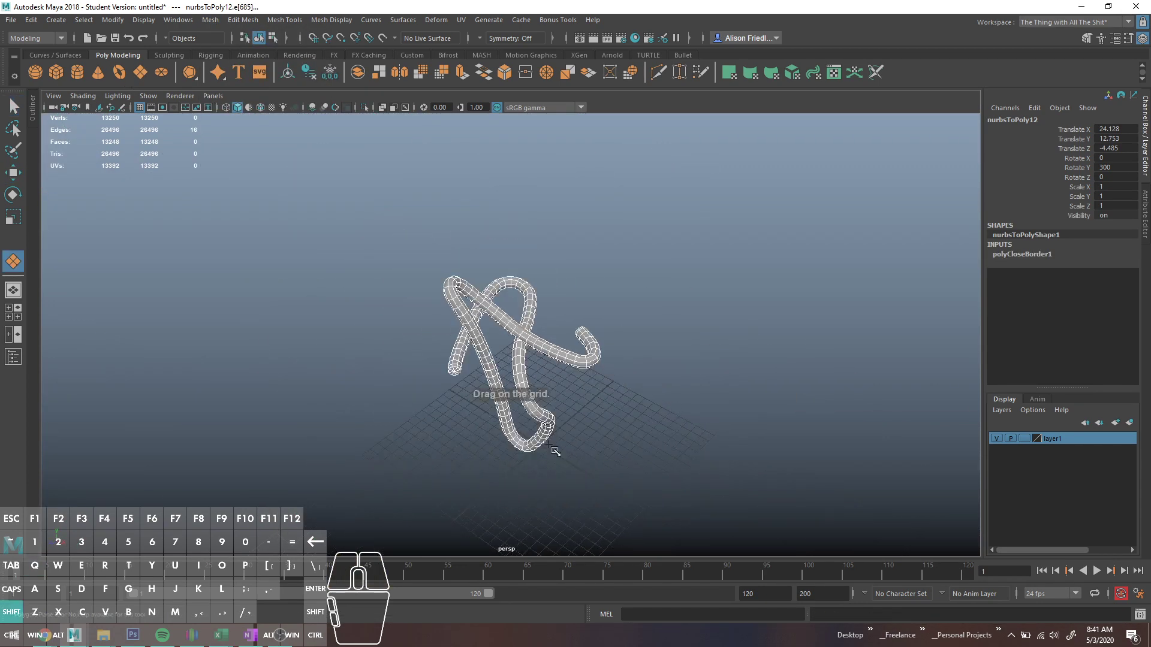
pyautogui.keyDown('shift'); pyautogui.moveTo(540, 432); pyautogui.dragTo(372, 258); pyautogui.keyUp('shift')
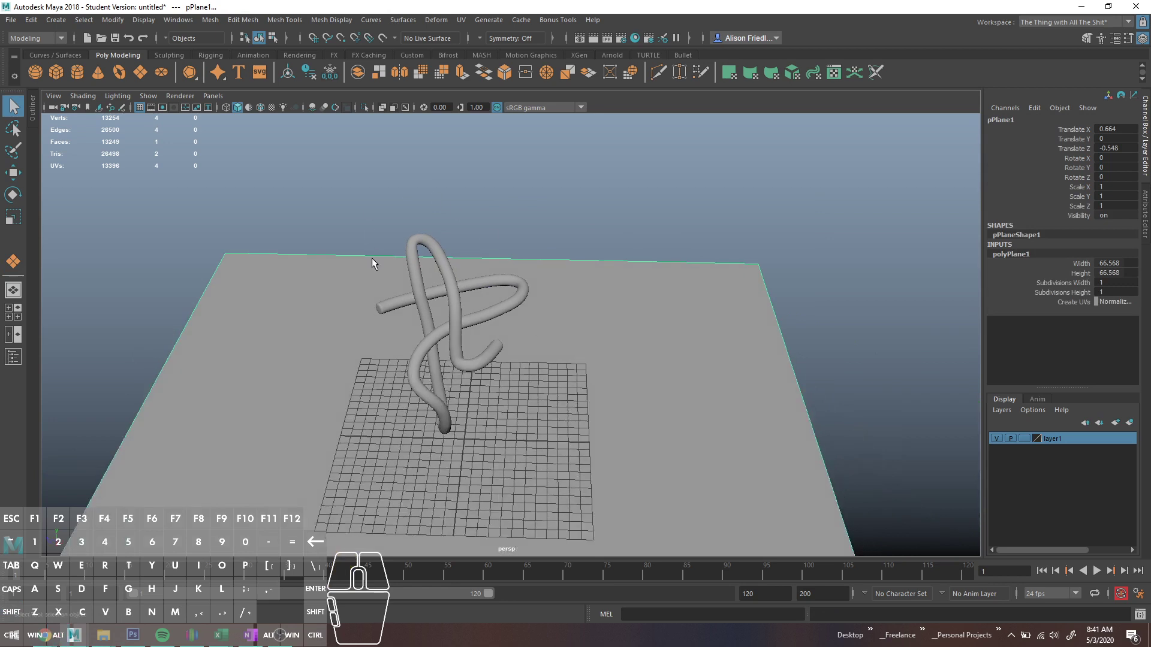
# Step: Extrude three border edges of the floor plane and raise them into walls
pyautogui.press('F10')
pyautogui.moveTo(211, 210); pyautogui.dragTo(321, 316)
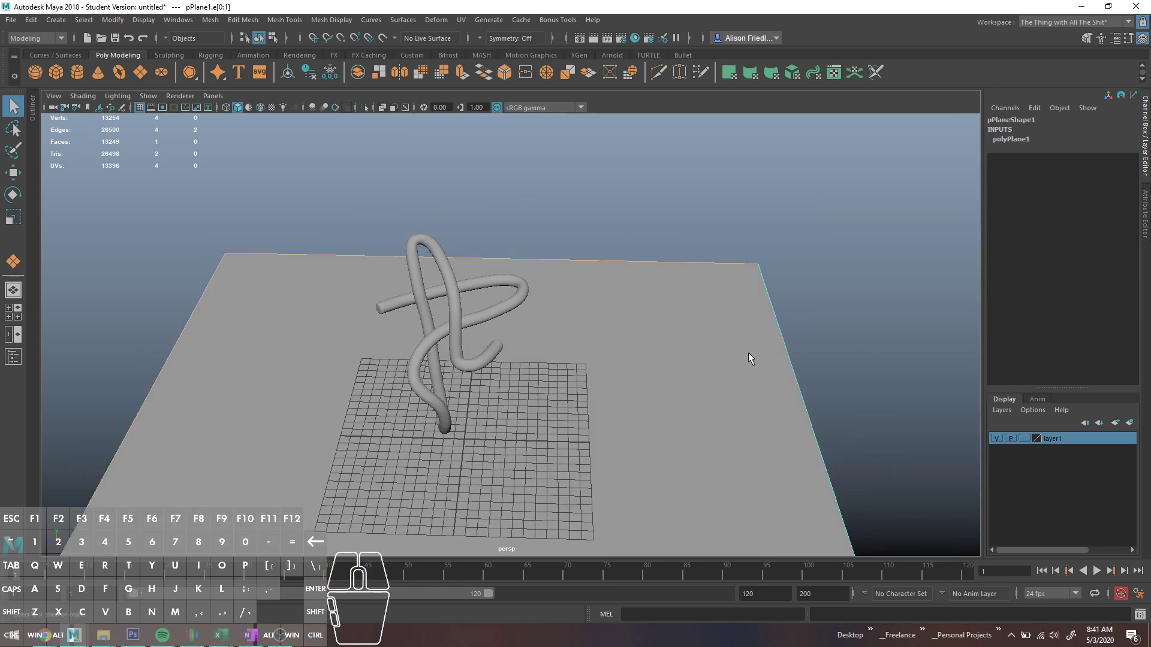
pyautogui.keyDown('shift'); pyautogui.moveTo(748, 353); pyautogui.dragTo(898, 379); pyautogui.keyUp('shift')
pyautogui.hotkey('ctrl', 'e')
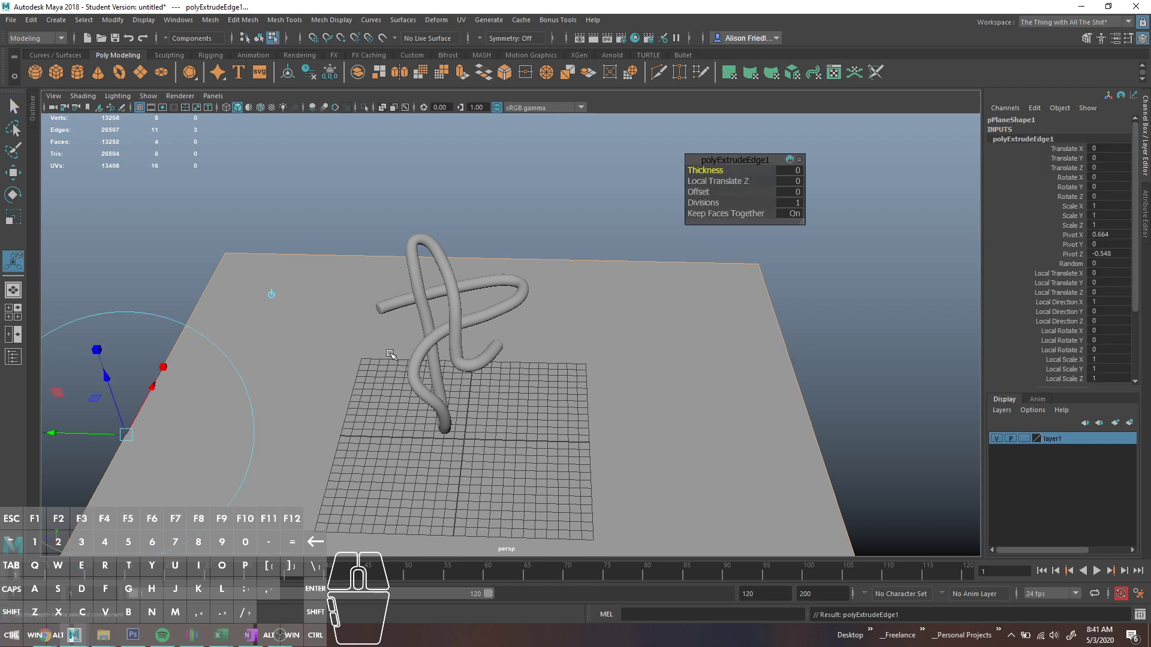
pyautogui.press('w')
pyautogui.moveTo(474, 347); pyautogui.dragTo(421, 185)
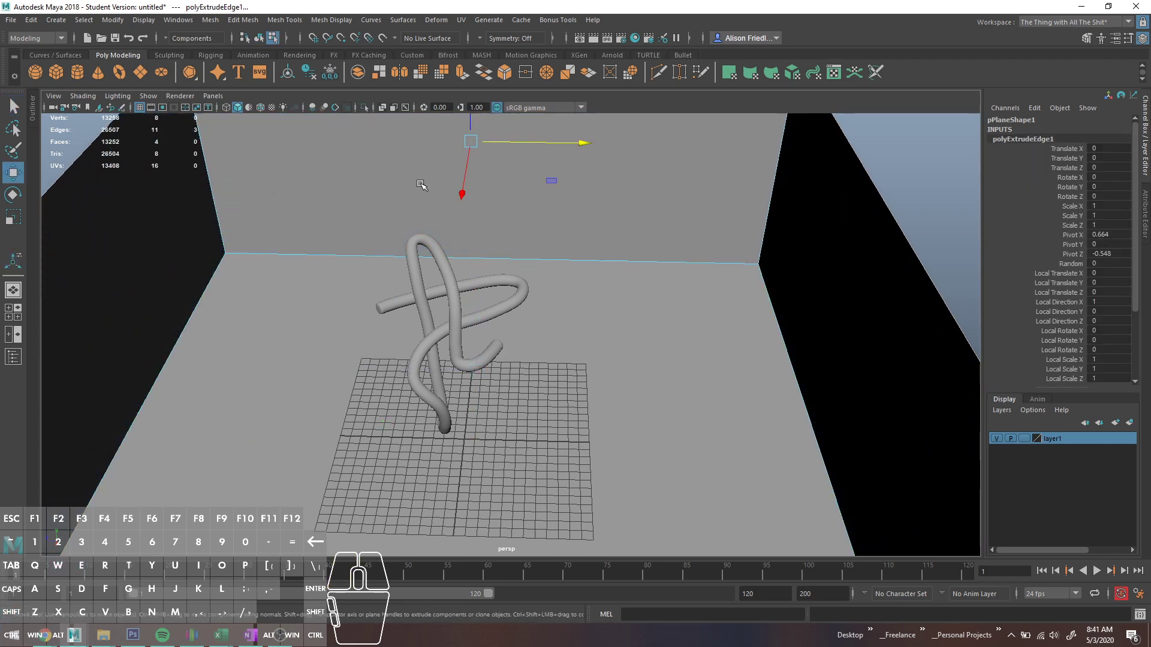
# Step: Move the walled floor to about Translate X 22.7 and Z 23.3 so the tube sits in one corner
pyautogui.scroll(-5, 421, 185)
pyautogui.keyDown('alt'); pyautogui.moveTo(472, 288); pyautogui.dragTo(541, 319); pyautogui.keyUp('alt')
pyautogui.moveTo(623, 276); pyautogui.dragTo(658, 257, button='right')
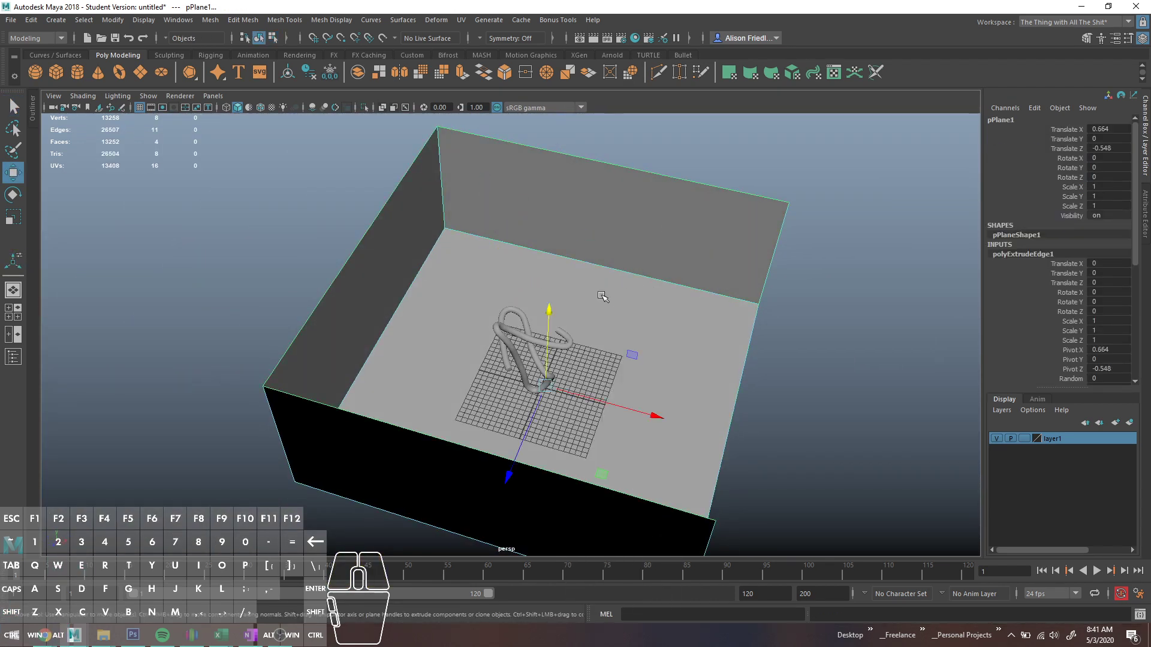
pyautogui.moveTo(624, 406); pyautogui.dragTo(282, 445)
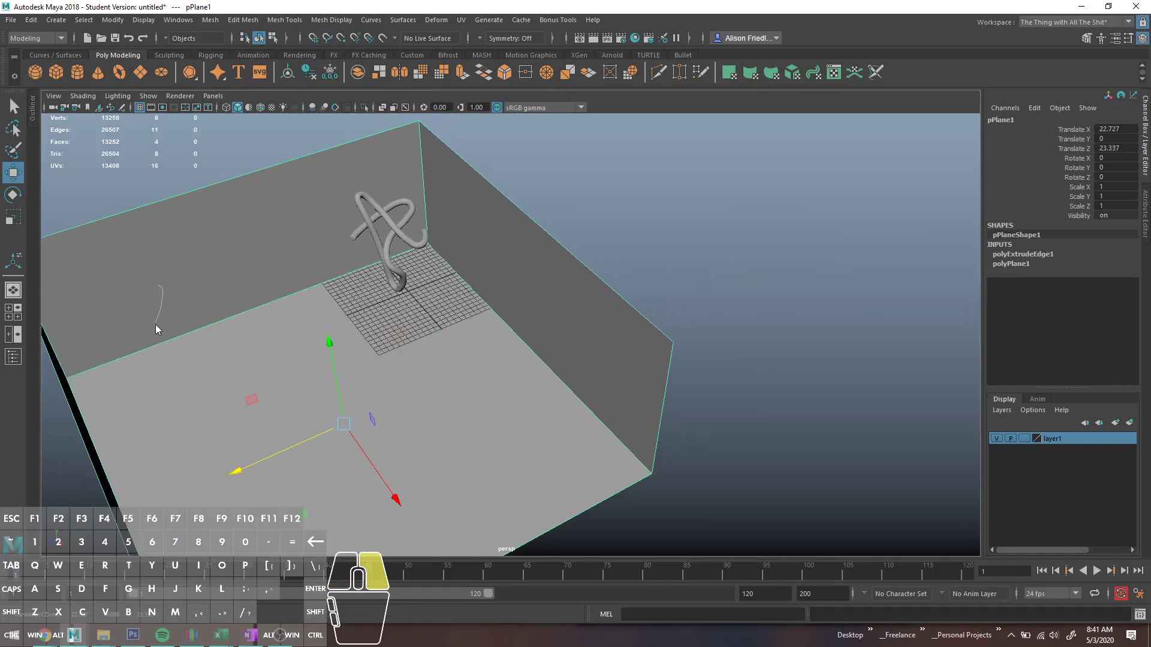
# Step: Delete the extra side wall's face so two adjoining walls remain around the corner, and return to Object Mode
pyautogui.moveTo(156, 328); pyautogui.dragTo(154, 324, button='right')
pyautogui.click(68, 407)
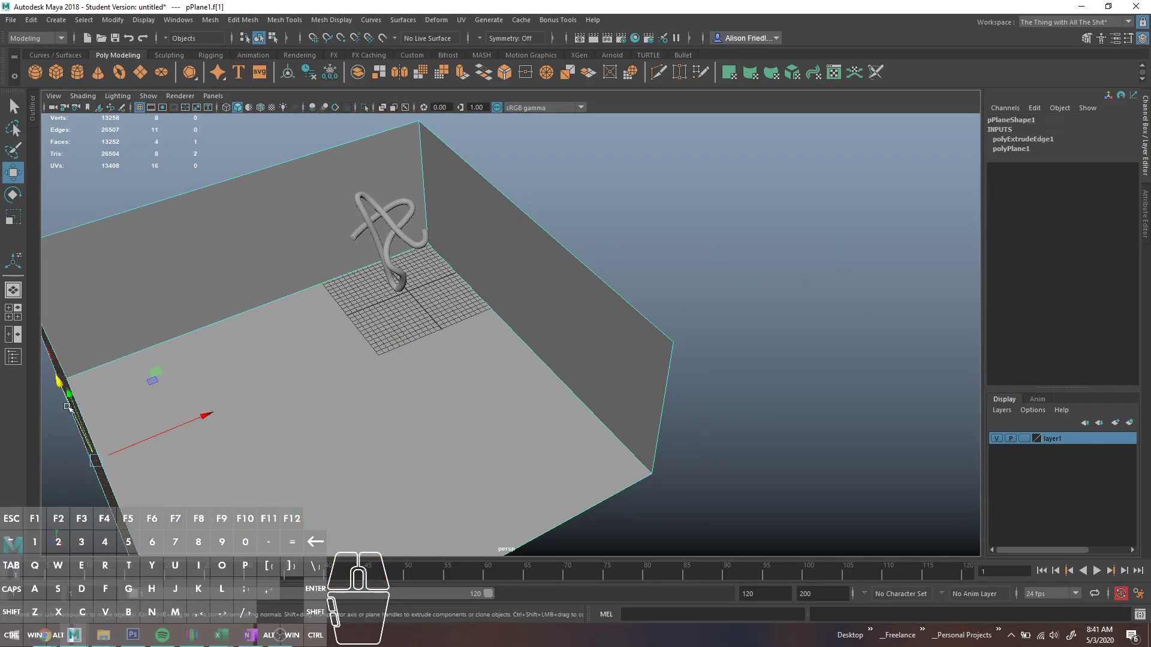
pyautogui.press('Delete')
pyautogui.scroll(7, 252, 304)
pyautogui.keyDown('alt'); pyautogui.moveTo(316, 323); pyautogui.dragTo(431, 413, button='middle'); pyautogui.keyUp('alt')
pyautogui.keyDown('alt'); pyautogui.moveTo(396, 411); pyautogui.dragTo(489, 334); pyautogui.keyUp('alt')
pyautogui.moveTo(485, 287); pyautogui.dragTo(521, 259, button='right')
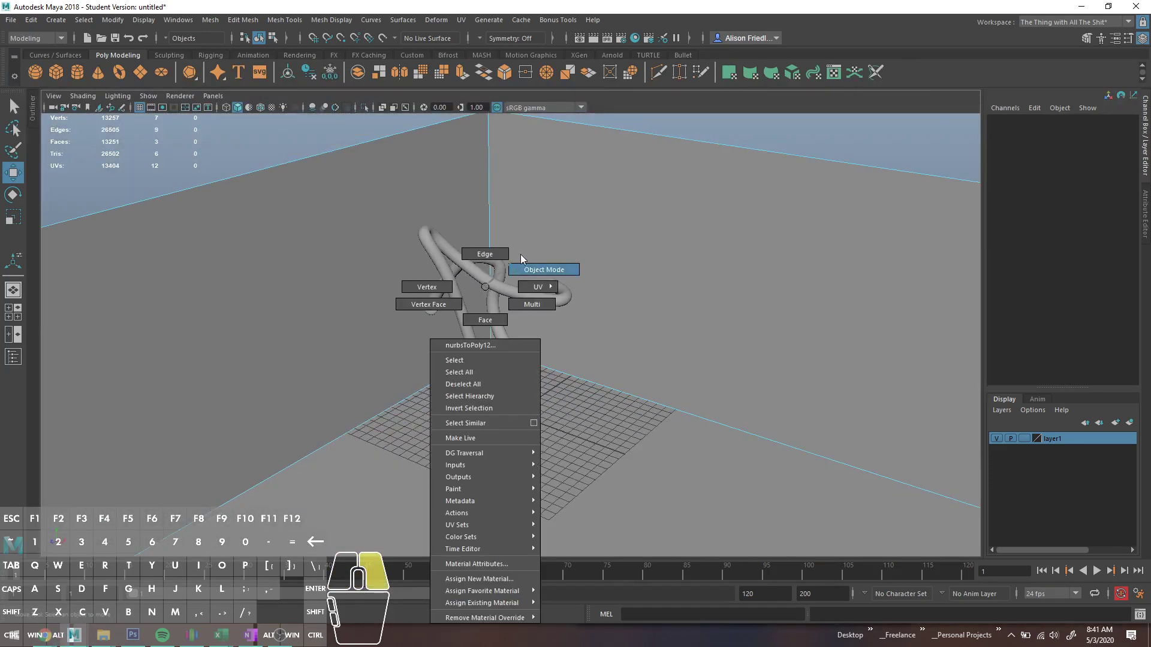
pyautogui.click(492, 293)
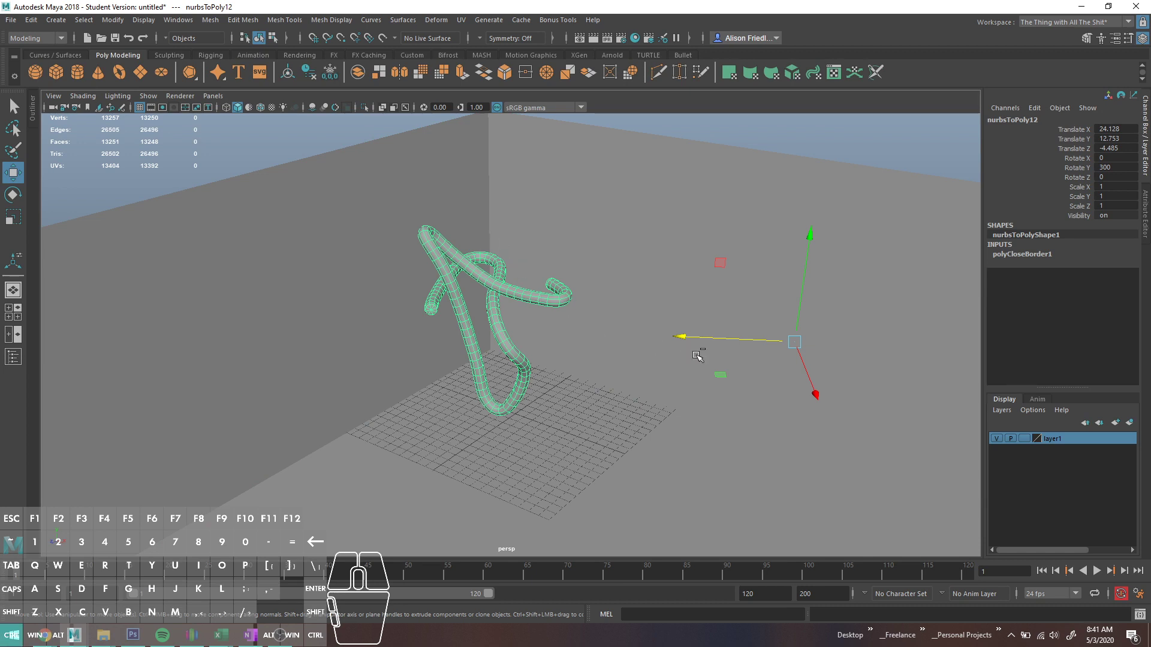
pyautogui.hotkey('ctrl', 'd')
pyautogui.hotkey('ctrl', 'z')
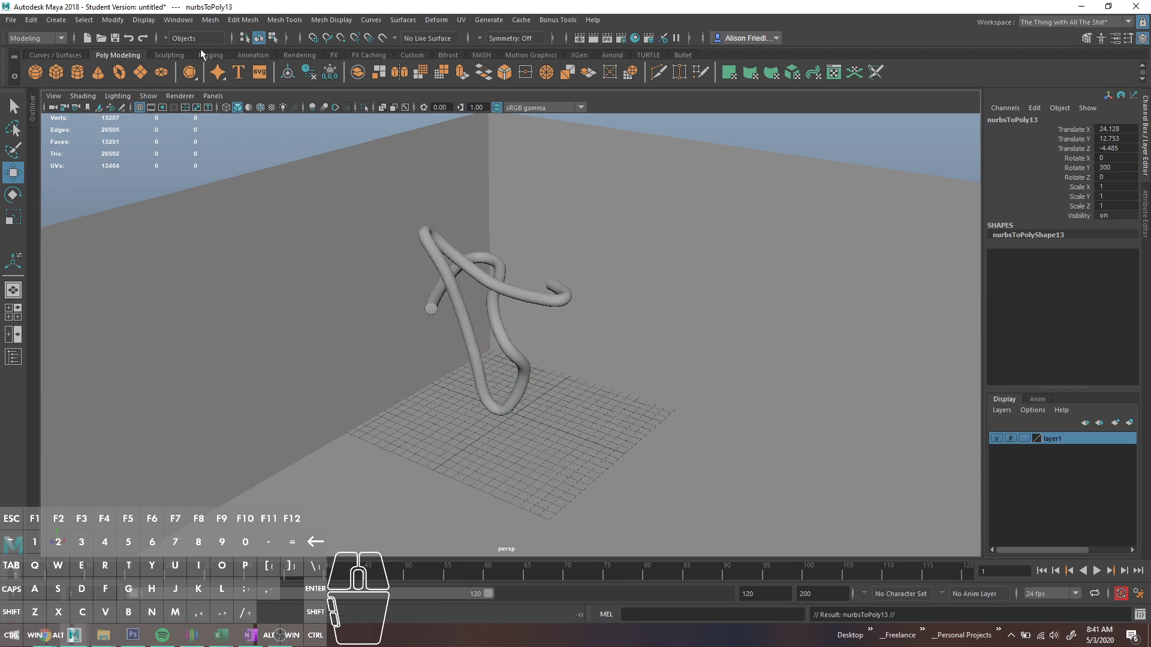
# Step: Center the pivot of the tube object
pyautogui.click(445, 262)
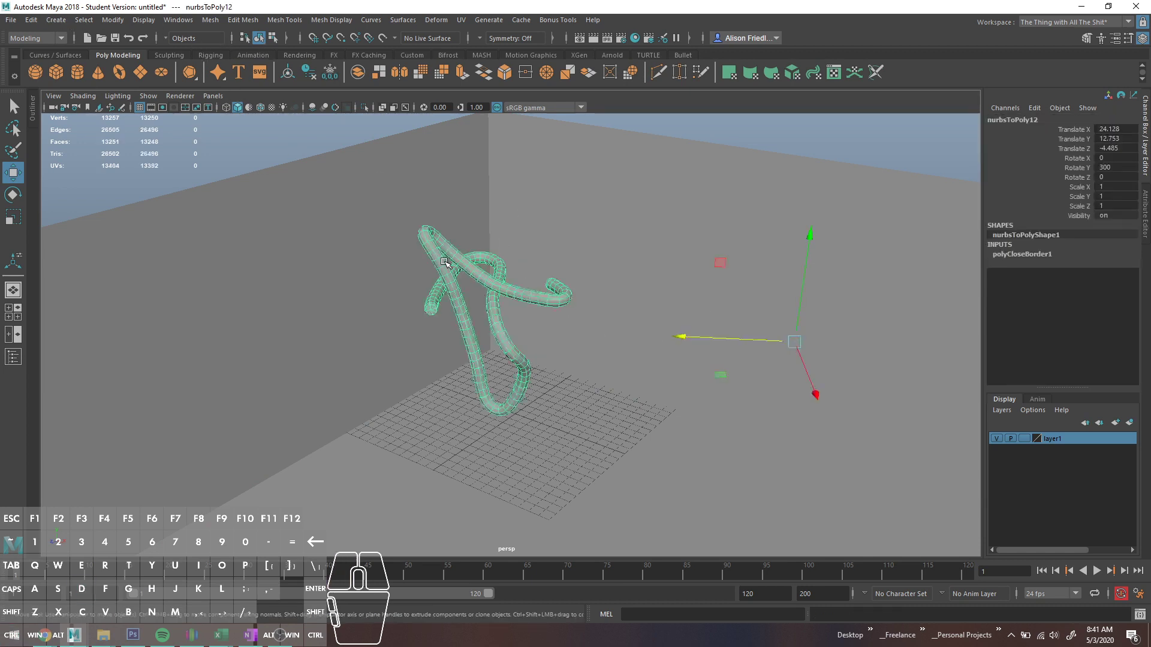
pyautogui.click(112, 20)
pyautogui.click(138, 107)
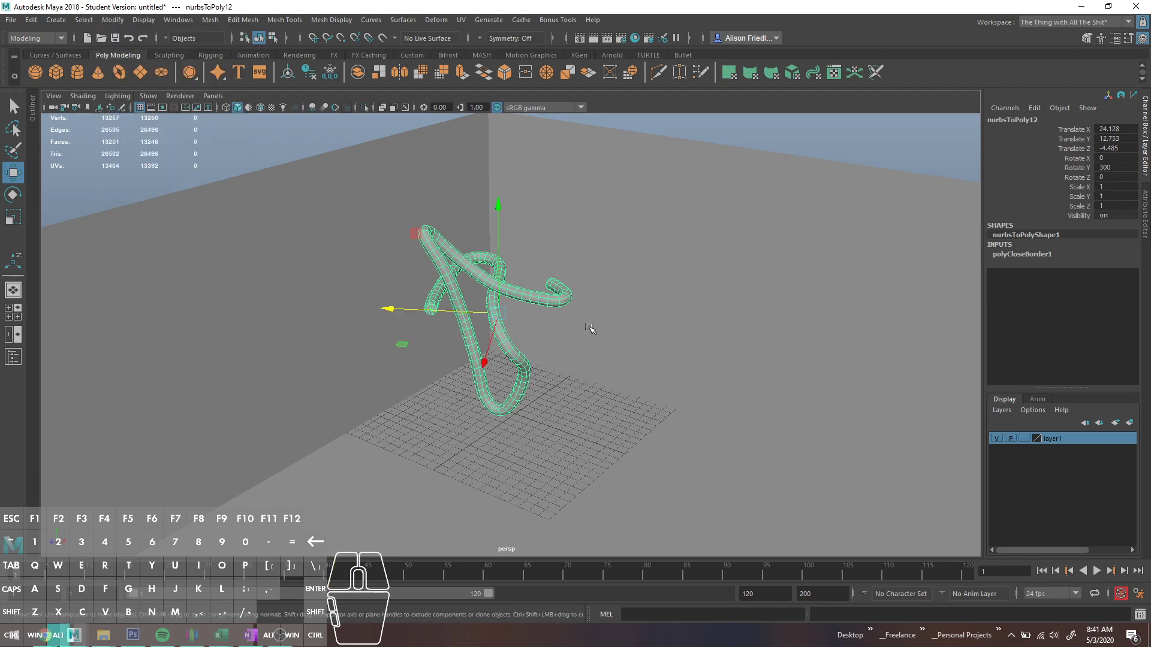
# Step: Set the Move tool's axis orientation to World
pyautogui.keyDown('alt'); pyautogui.moveTo(590, 329); pyautogui.dragTo(497, 459); pyautogui.keyUp('alt')
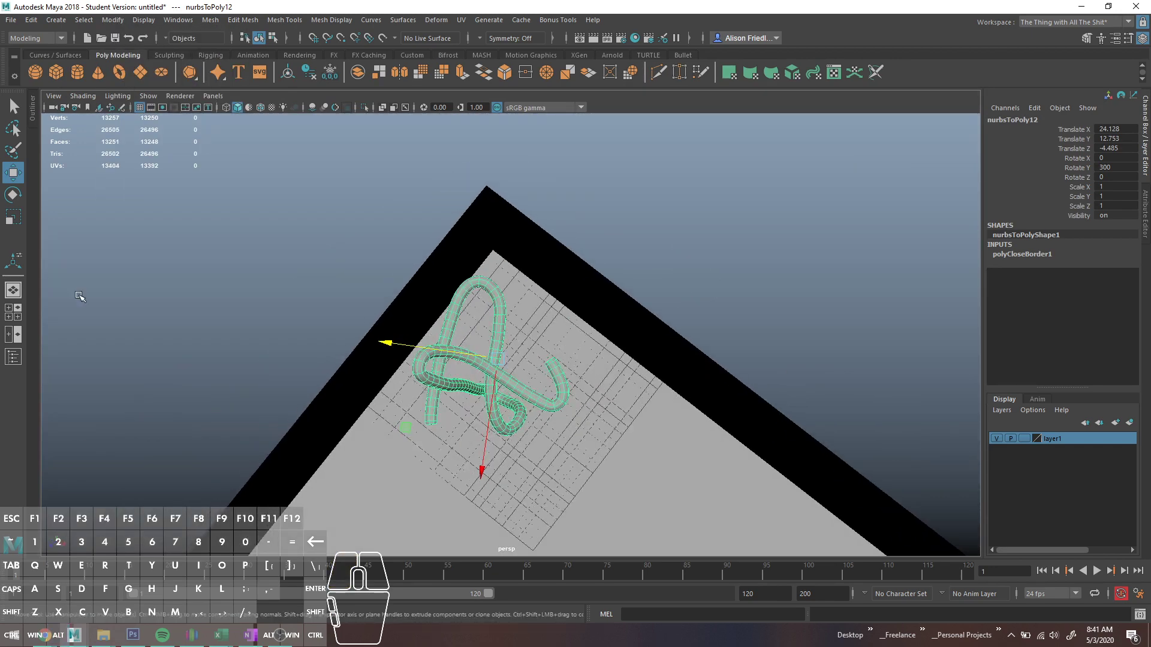
pyautogui.doubleClick(16, 178)
pyautogui.click(252, 216)
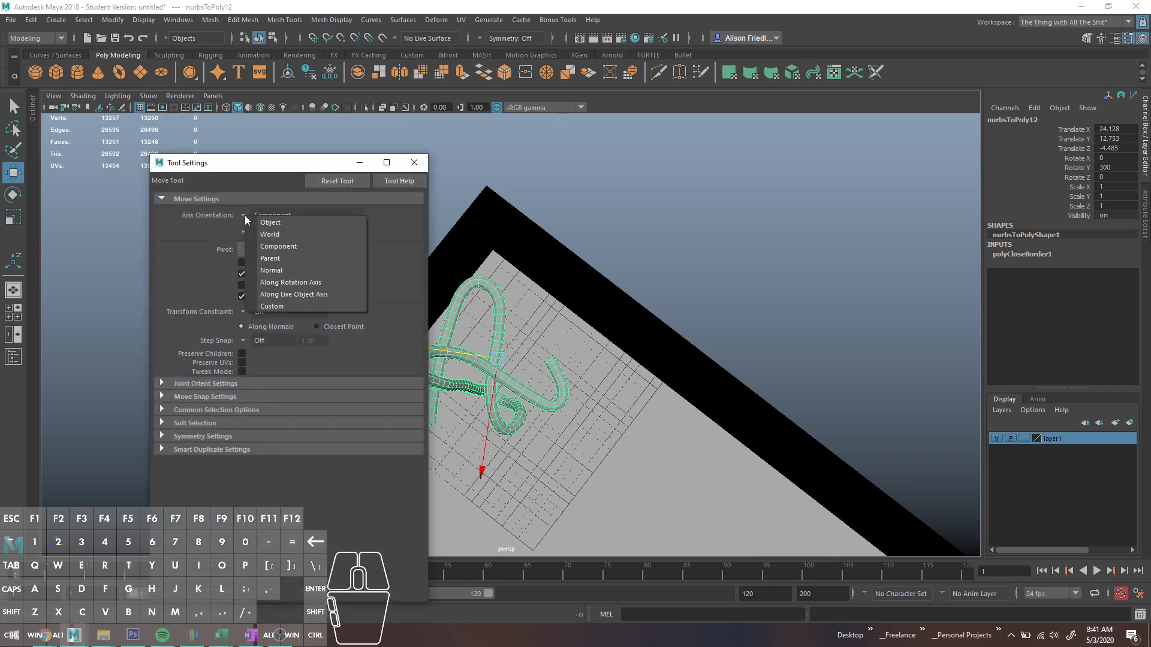
pyautogui.click(269, 231)
# Step: Reposition the tube in the room corner and place a duplicate beside it at about Translate X 39.25, Z -7.39
pyautogui.moveTo(432, 442); pyautogui.dragTo(448, 419)
pyautogui.moveTo(566, 422)
pyautogui.keyDown('alt'); pyautogui.mouseDown()
pyautogui.moveTo(592, 365)
pyautogui.moveTo(530, 329)
pyautogui.mouseUp(); pyautogui.keyUp('alt')
pyautogui.moveTo(629, 341); pyautogui.dragTo(788, 385)
pyautogui.click(413, 162)
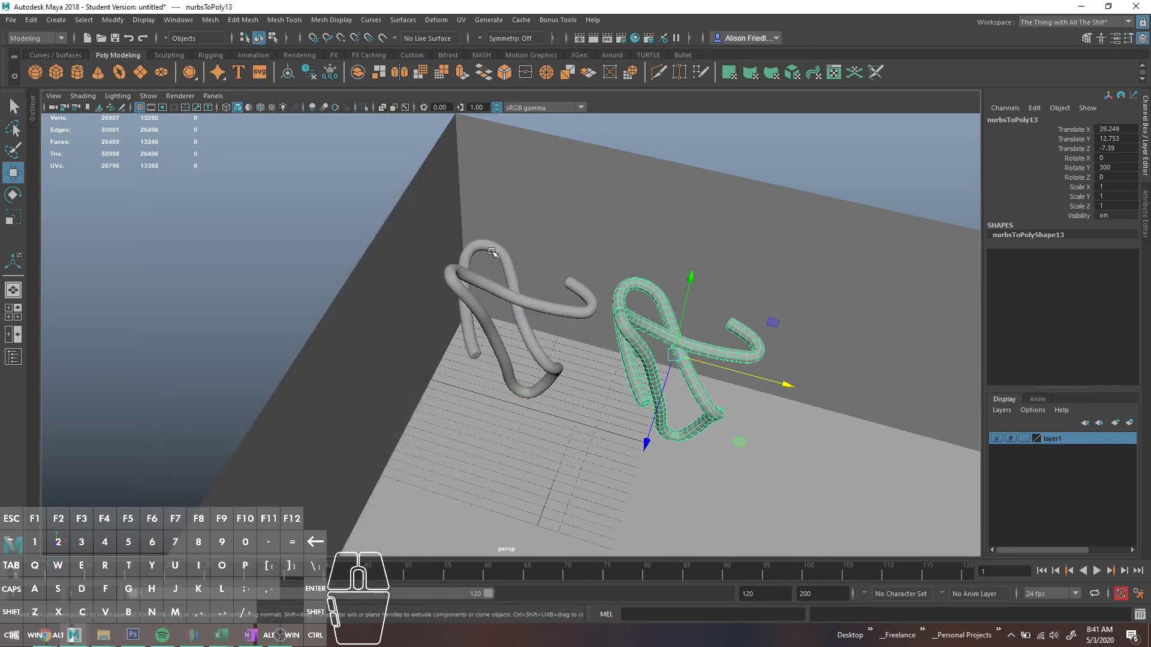
pyautogui.keyDown('alt'); pyautogui.moveTo(495, 256); pyautogui.dragTo(745, 316); pyautogui.keyUp('alt')
pyautogui.scroll(5, 707, 355)
pyautogui.scroll(-3, 745, 316)
pyautogui.keyDown('alt'); pyautogui.moveTo(745, 316); pyautogui.dragTo(609, 344, button='middle'); pyautogui.keyUp('alt')
pyautogui.keyDown('alt'); pyautogui.moveTo(610, 345); pyautogui.dragTo(598, 358); pyautogui.keyUp('alt')
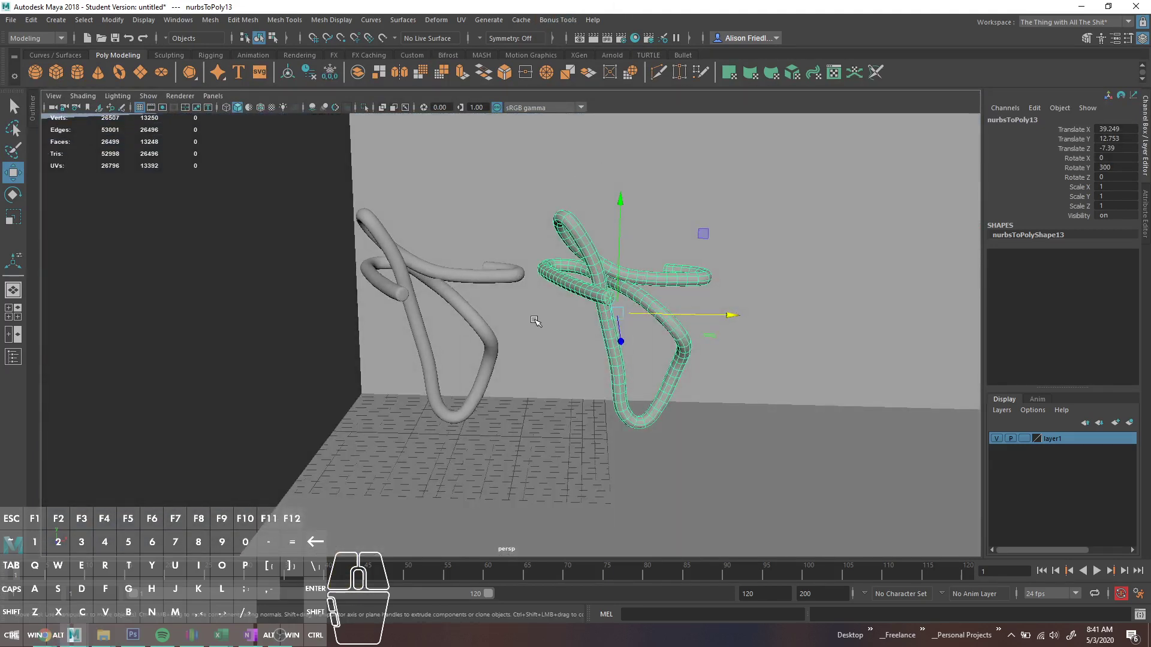
pyautogui.press('q')
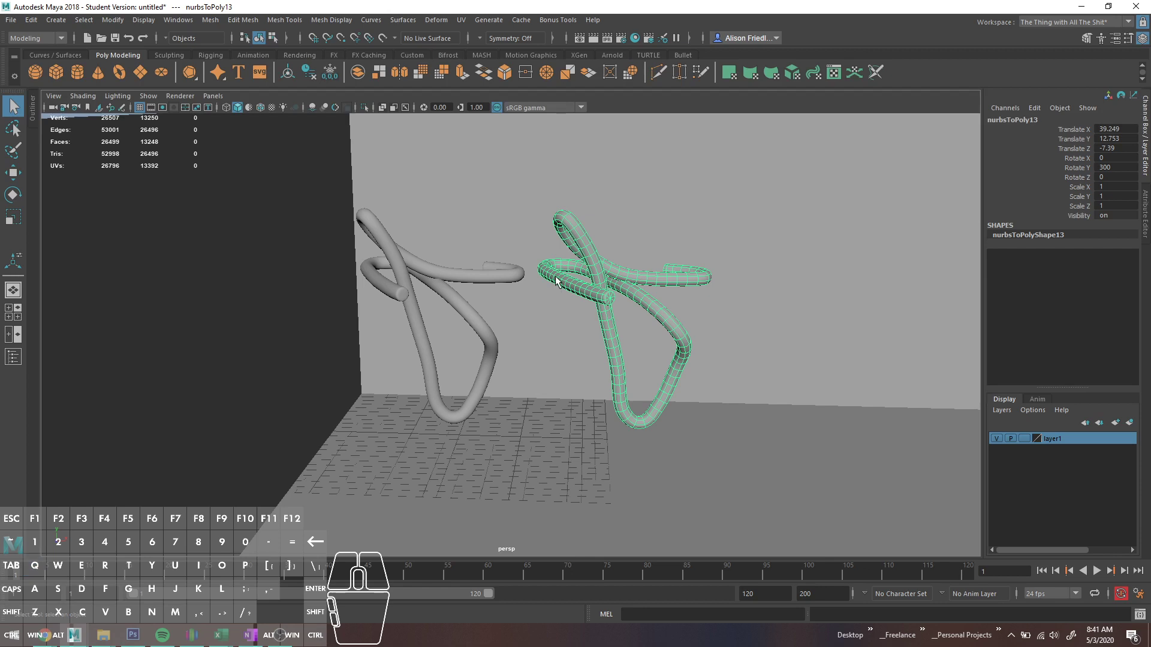
pyautogui.moveTo(556, 281); pyautogui.dragTo(549, 566, button='right')
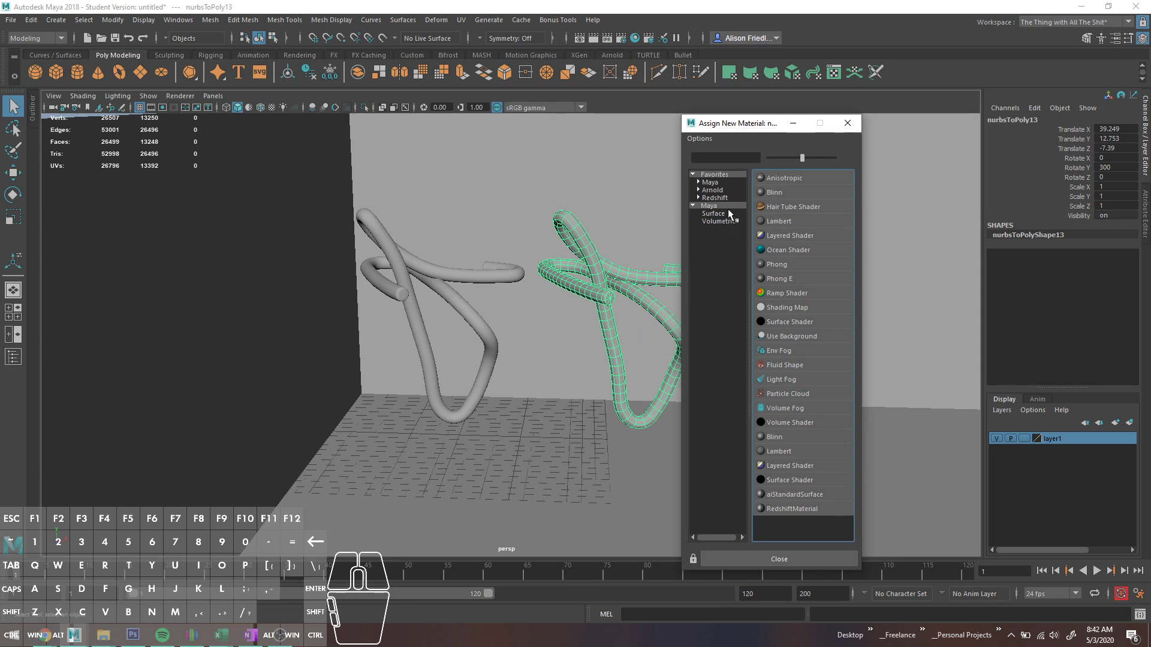
pyautogui.click(847, 123)
# Step: Find the mtoa plug-in in the Plug-in Manager, load it, and close the manager
pyautogui.moveTo(190, 23); pyautogui.dragTo(345, 221)
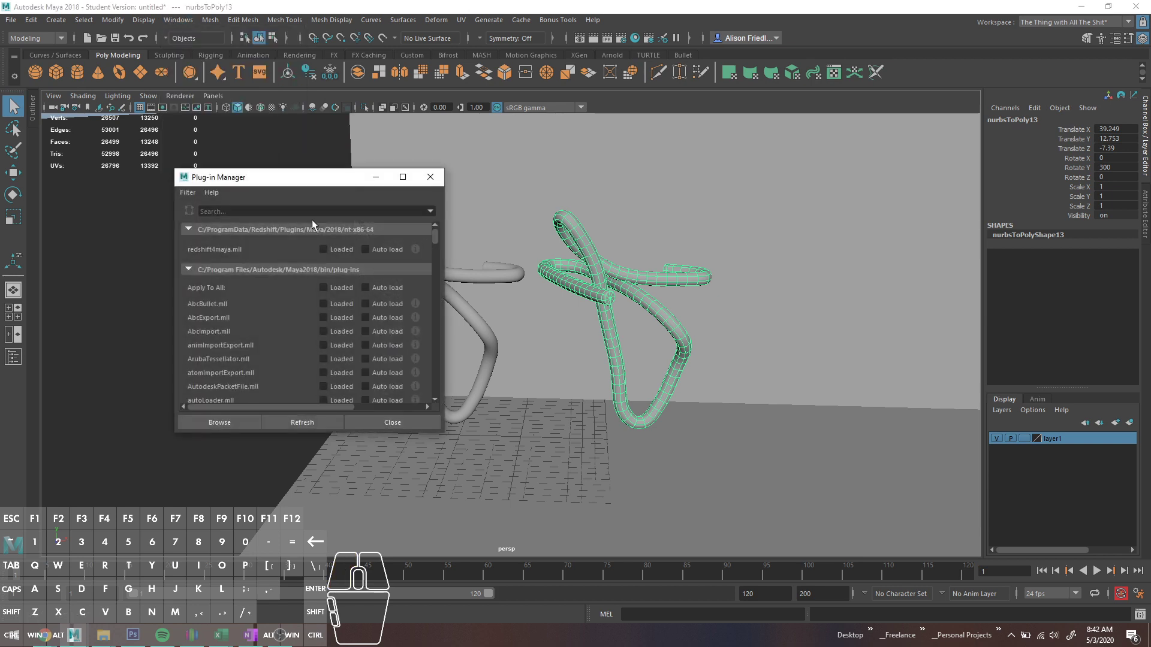
pyautogui.click(312, 212)
pyautogui.write('mtoa')
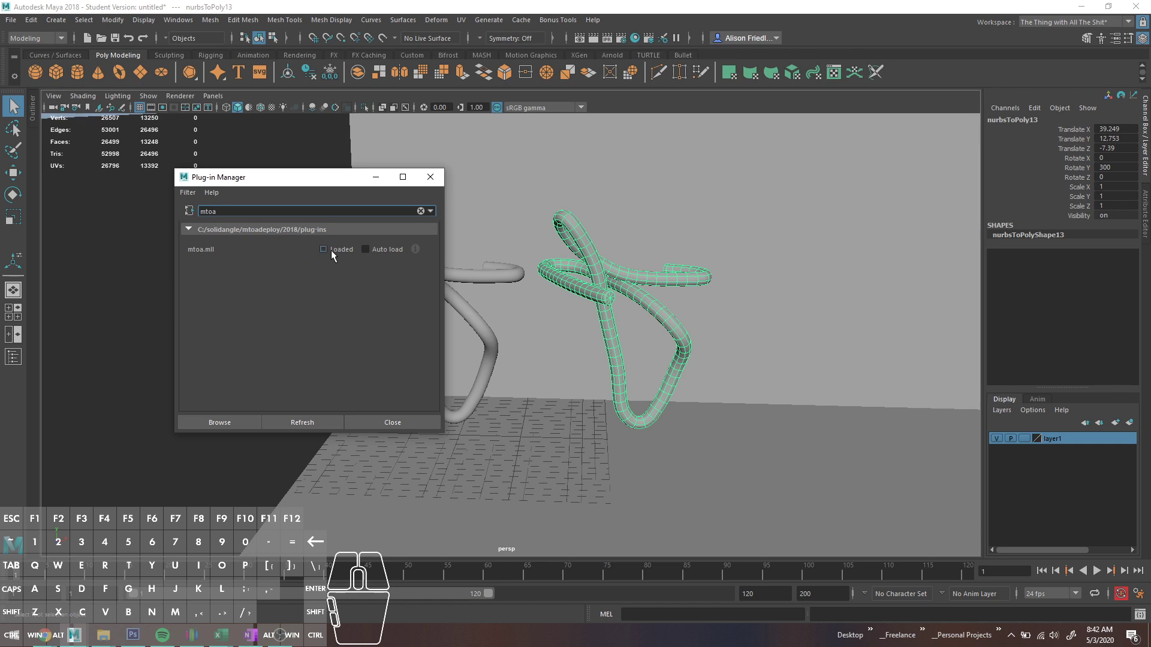
pyautogui.click(330, 248)
pyautogui.click(280, 635)
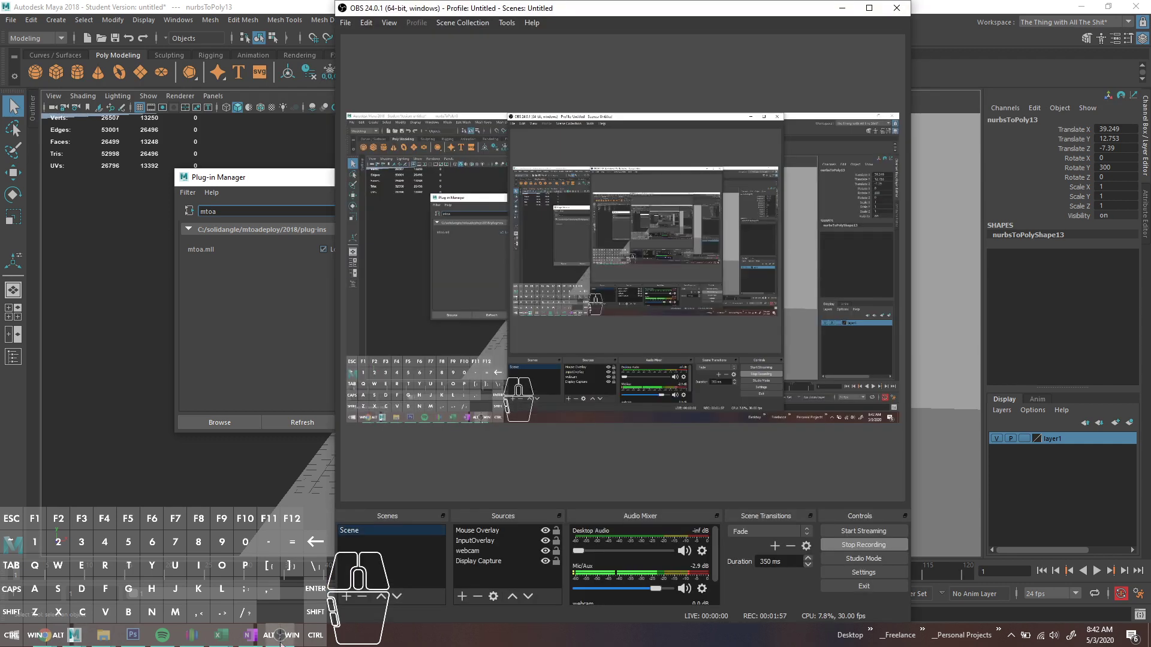
pyautogui.click(280, 635)
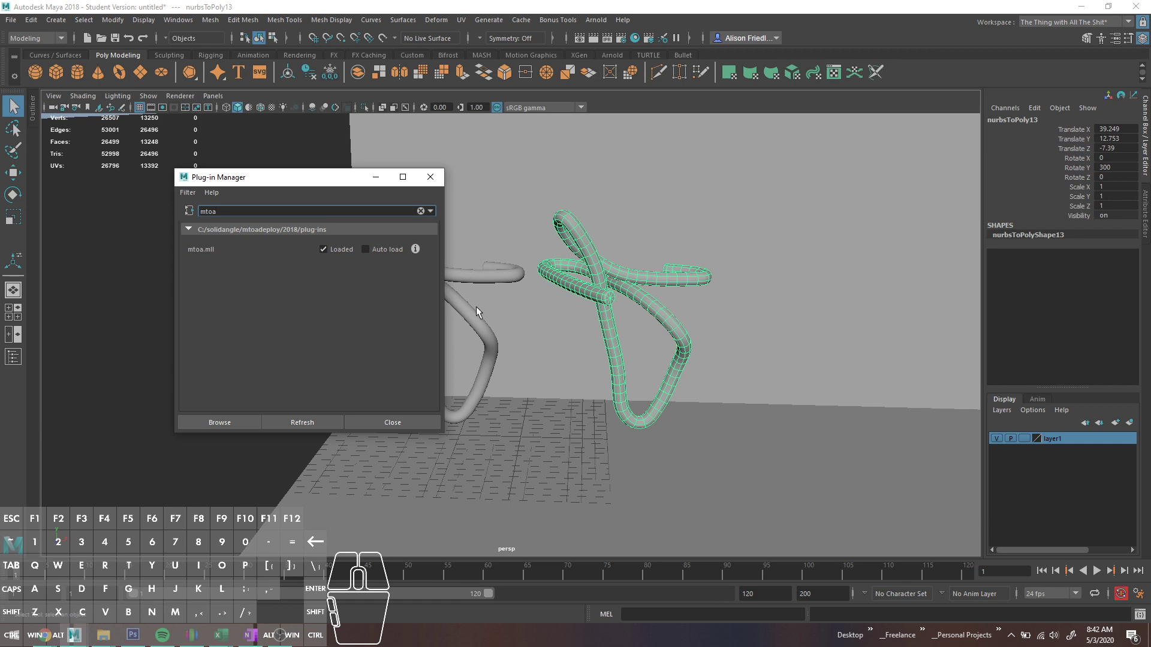
pyautogui.click(430, 177)
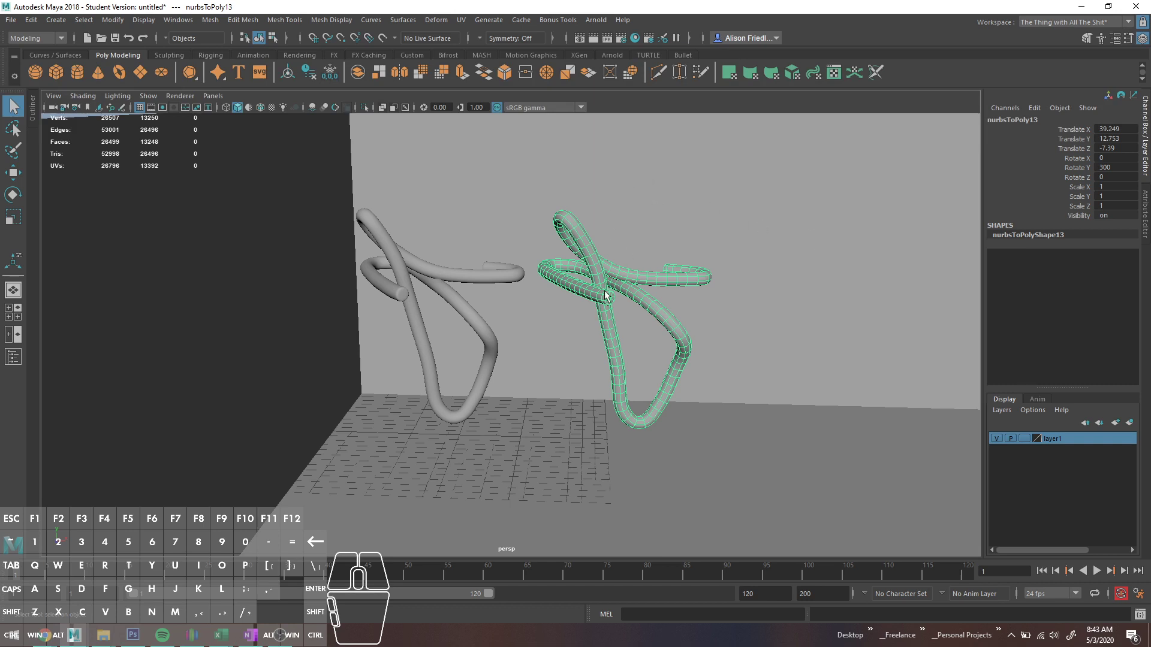
# Step: Assign a new aiStandardSurface material to the duplicated tube and show the material's attributes
pyautogui.moveTo(584, 226); pyautogui.dragTo(617, 522, button='right')
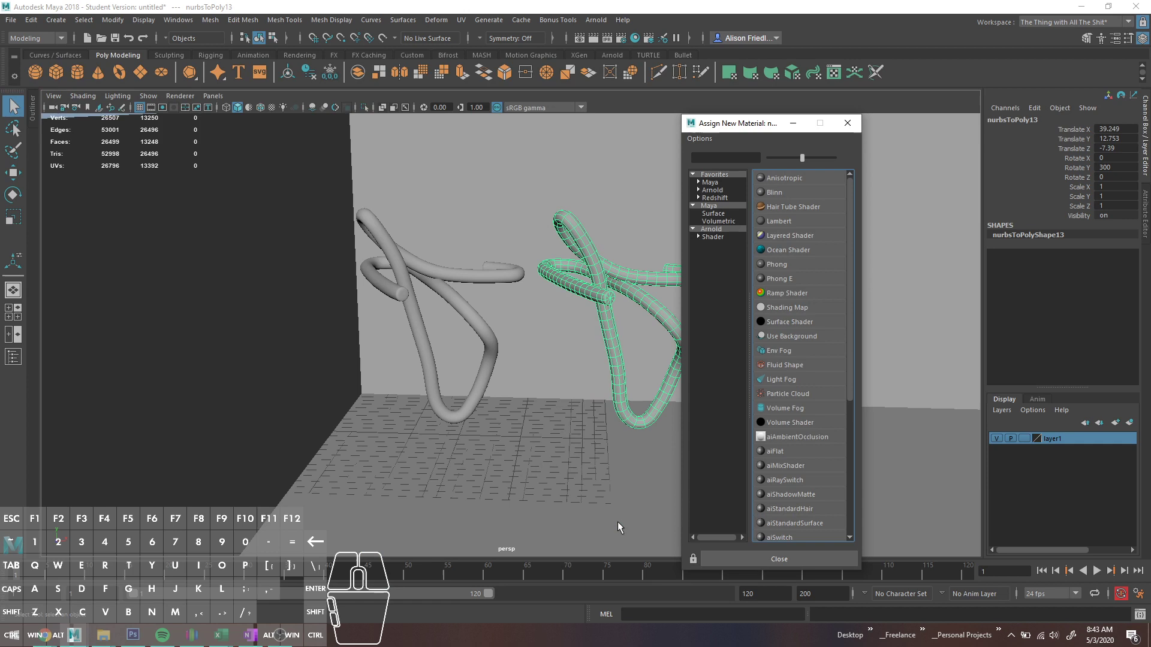
pyautogui.click(710, 228)
pyautogui.click(800, 260)
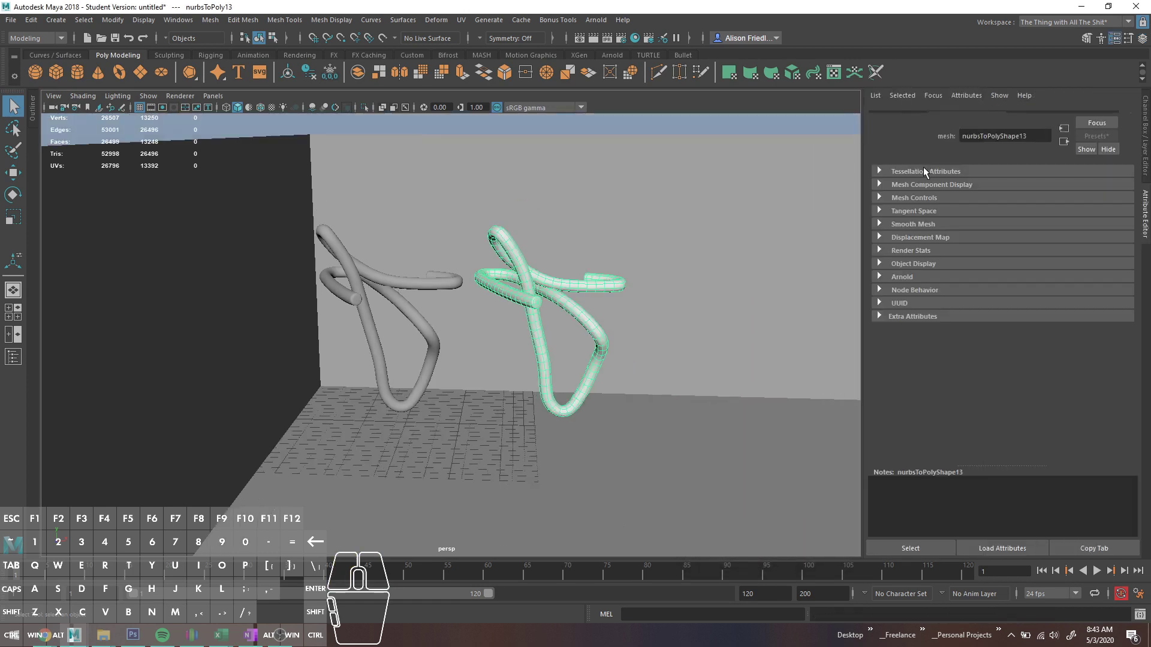
pyautogui.scroll(2, 696, 175)
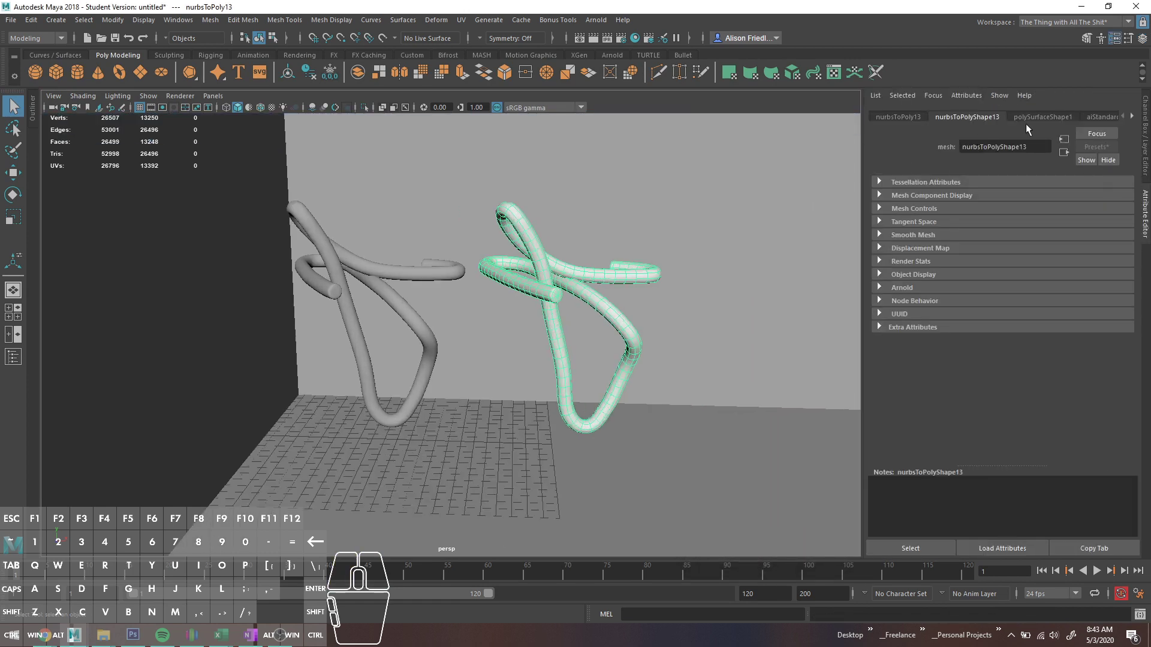
pyautogui.click(602, 278)
pyautogui.click(1111, 118)
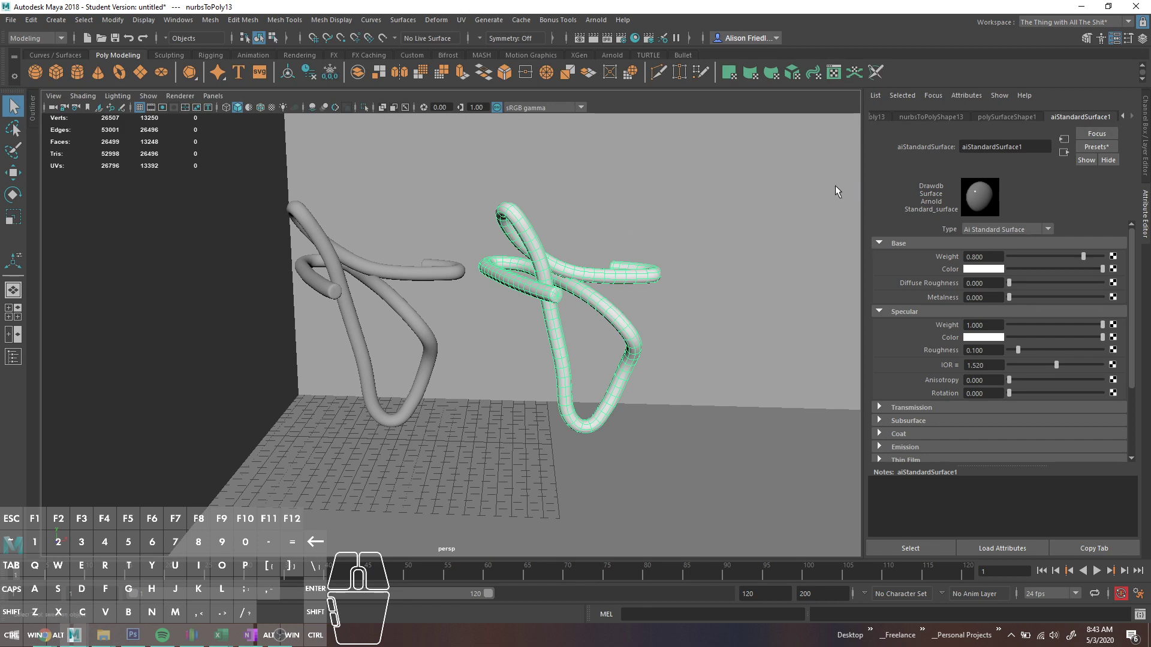
# Step: Start a live render of the perspective view in the Arnold RenderView and limit it to a region around the duplicated tube
pyautogui.keyDown('alt'); pyautogui.scroll(3, 809, 198); pyautogui.keyUp('alt')
pyautogui.scroll(-3, 801, 205)
pyautogui.moveTo(754, 220)
pyautogui.keyDown('alt'); pyautogui.mouseDown()
pyautogui.moveTo(751, 234)
pyautogui.moveTo(756, 221)
pyautogui.mouseUp(); pyautogui.keyUp('alt')
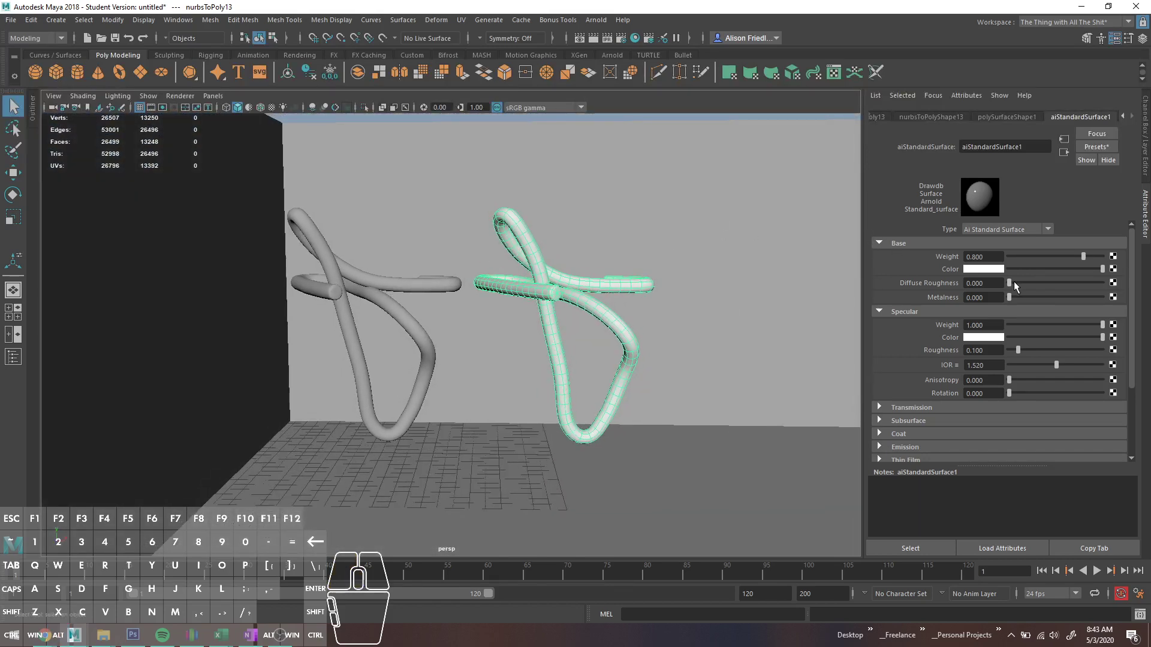
pyautogui.click(596, 19)
pyautogui.click(611, 52)
pyautogui.moveTo(454, 91); pyautogui.dragTo(486, 75)
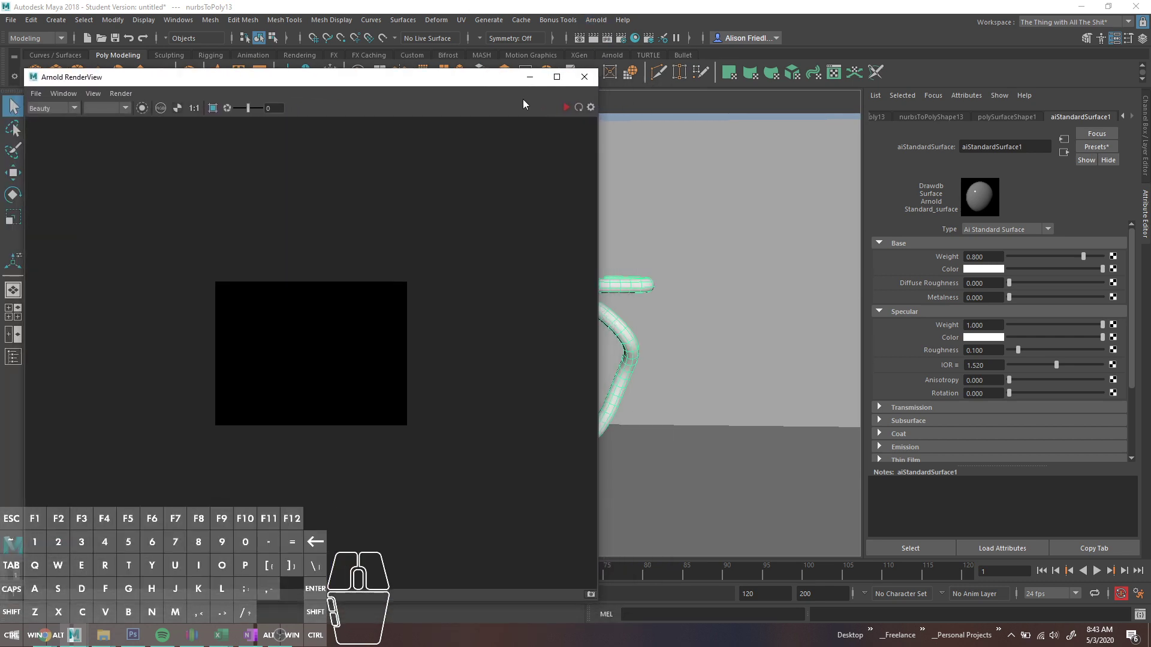
pyautogui.click(563, 108)
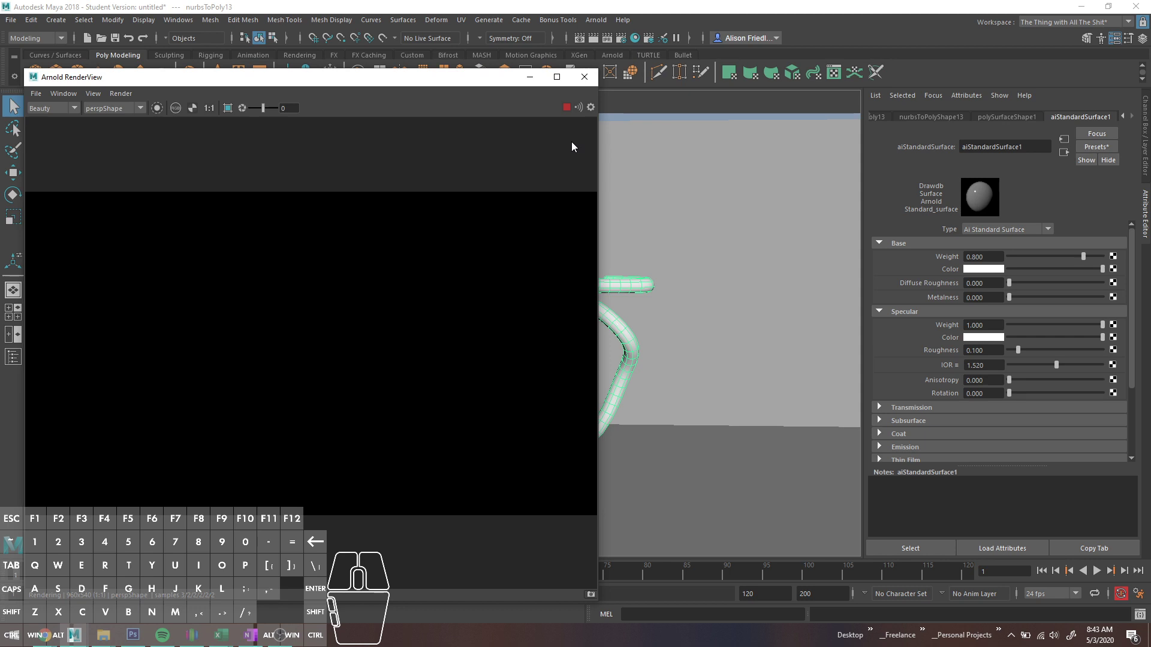
pyautogui.click(227, 109)
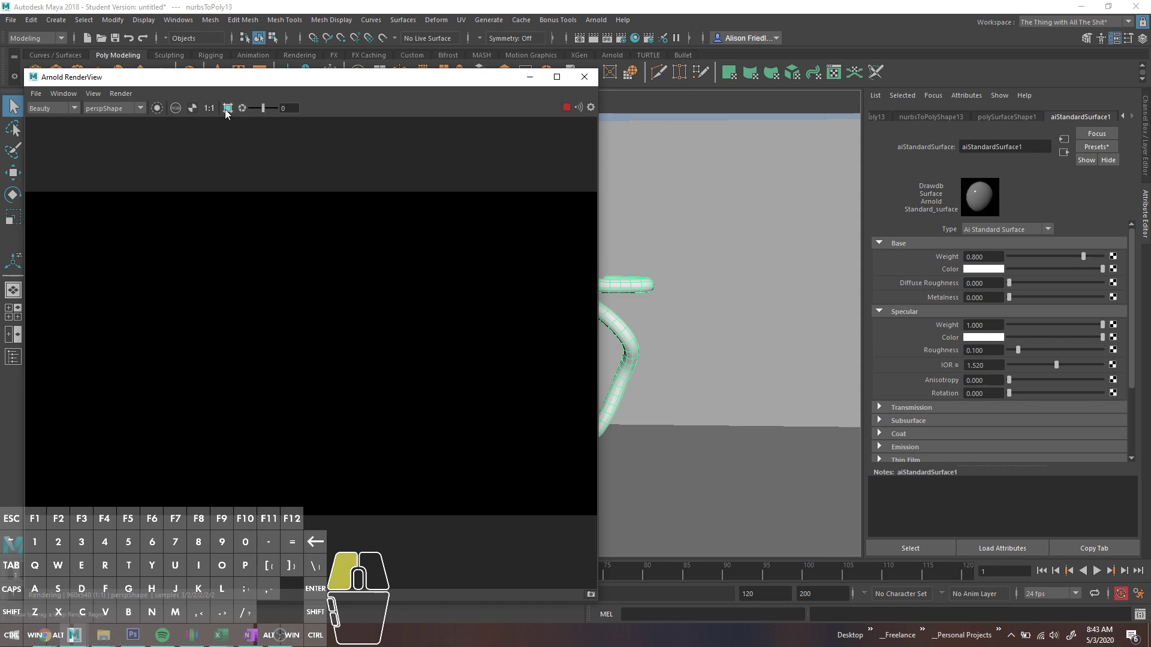
pyautogui.click(227, 109)
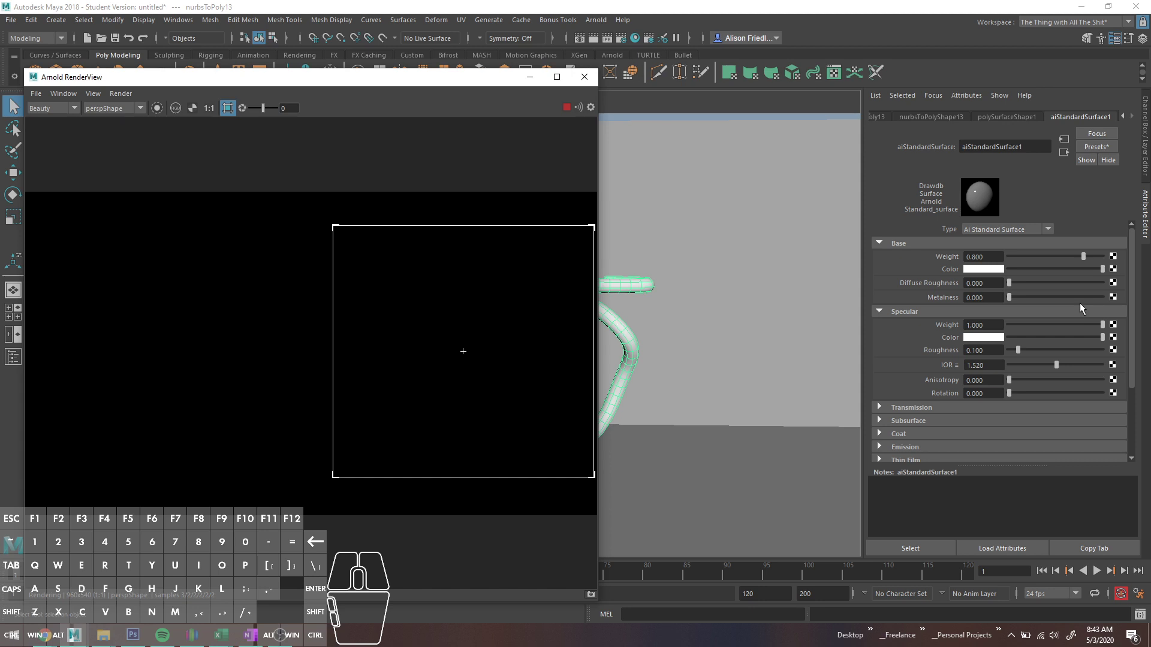
# Step: Raise the Emission weight of the duplicated tube's material to 1.000
pyautogui.scroll(-3, 989, 335)
pyautogui.click(905, 349)
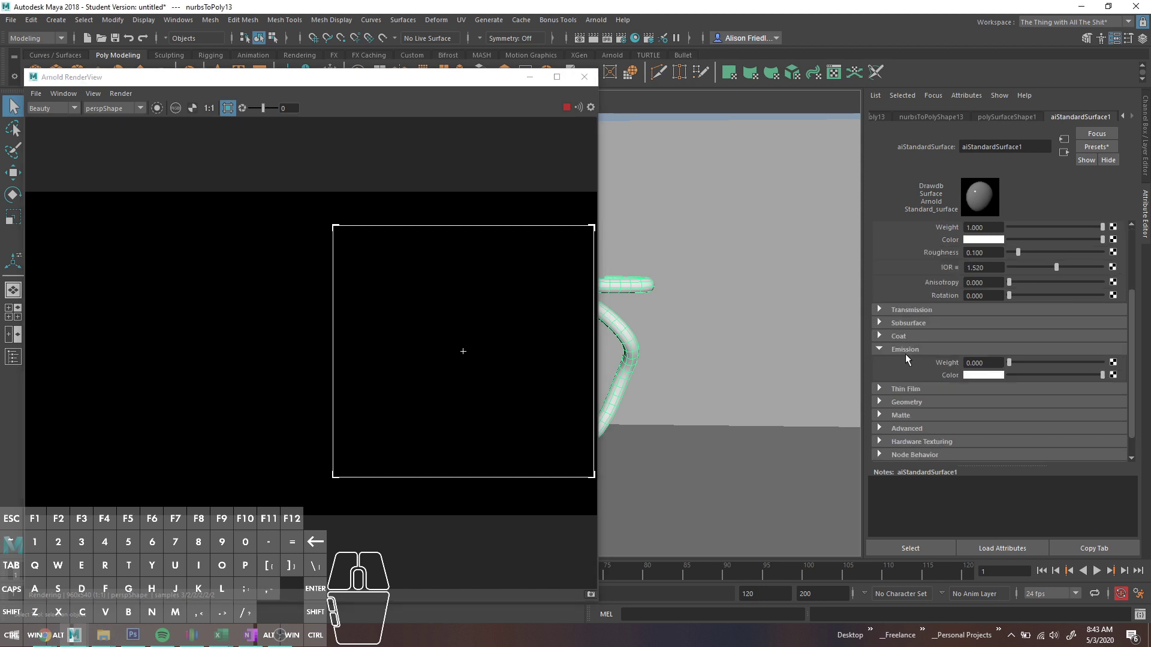
pyautogui.moveTo(1009, 362); pyautogui.dragTo(1024, 355)
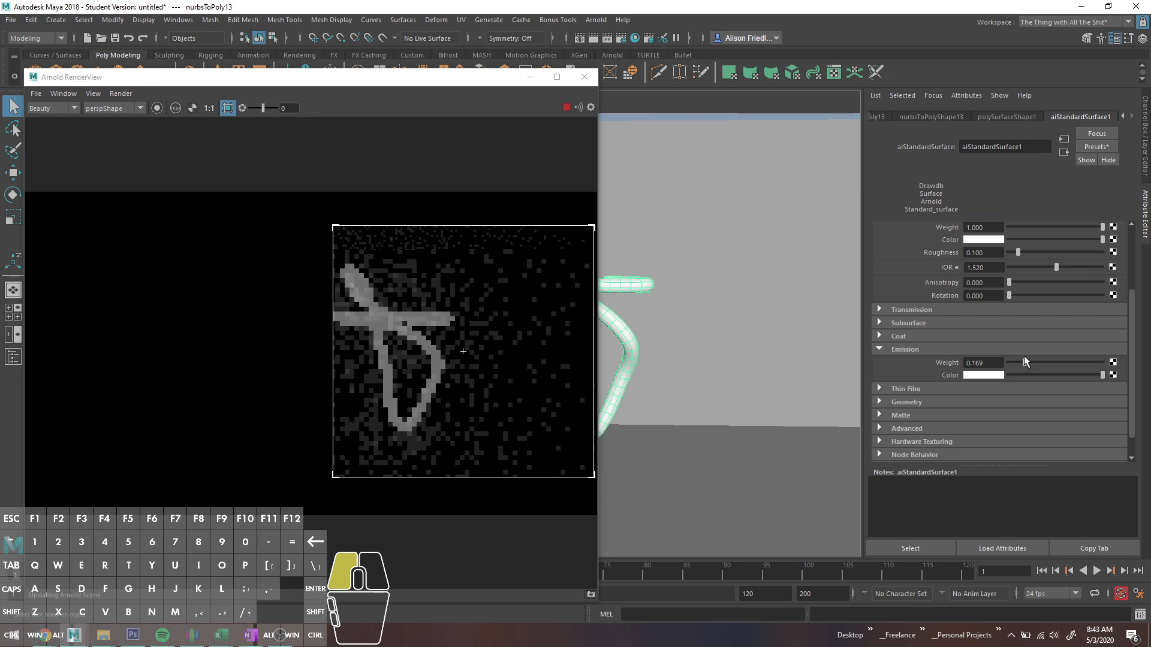
pyautogui.moveTo(1024, 355); pyautogui.dragTo(1075, 357)
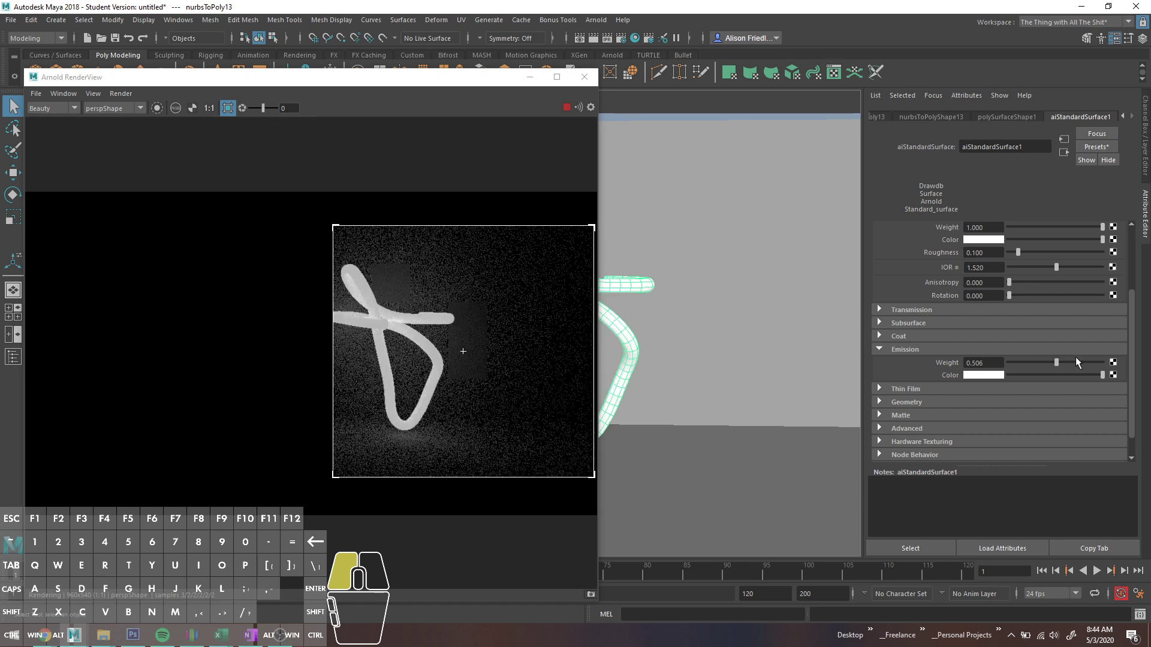
pyautogui.moveTo(1075, 358); pyautogui.dragTo(1106, 360)
# Step: Extend the render region to surround the whole duplicated tube, and set the material's Emission weight to 1
pyautogui.moveTo(333, 224); pyautogui.dragTo(263, 210)
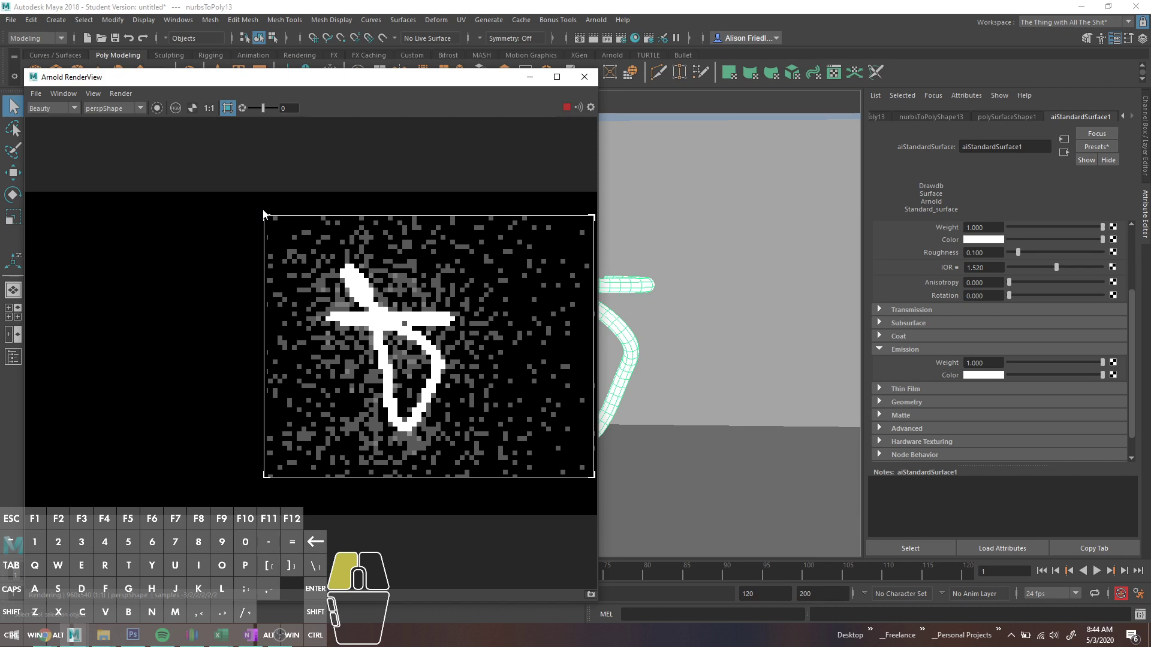
pyautogui.moveTo(264, 213); pyautogui.dragTo(258, 212)
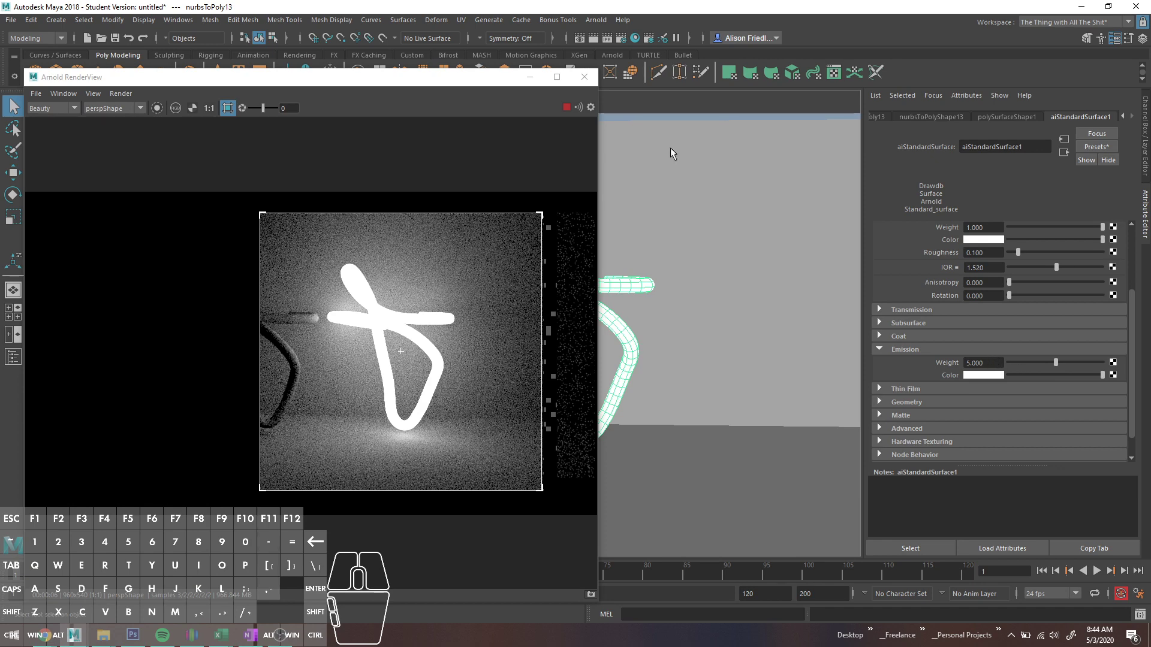
pyautogui.click(997, 366)
pyautogui.write('1')
pyautogui.press('Return')
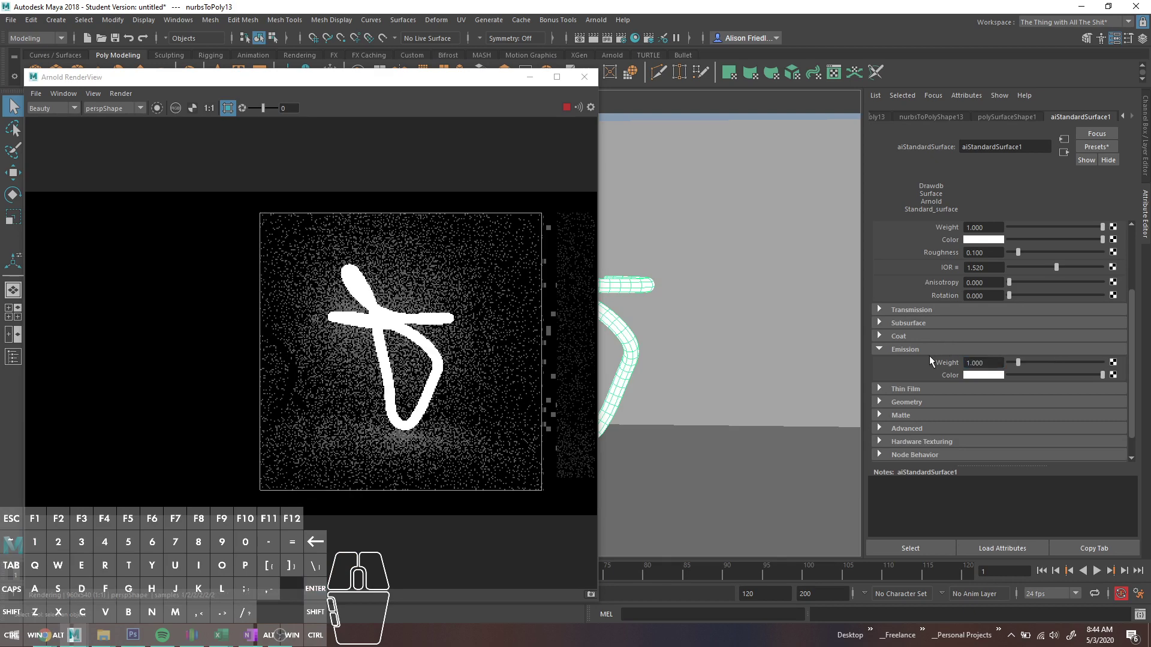
# Step: Set the material's emission color to cyan, and then connect a Ramp texture to that color instead
pyautogui.click(997, 375)
pyautogui.click(988, 346)
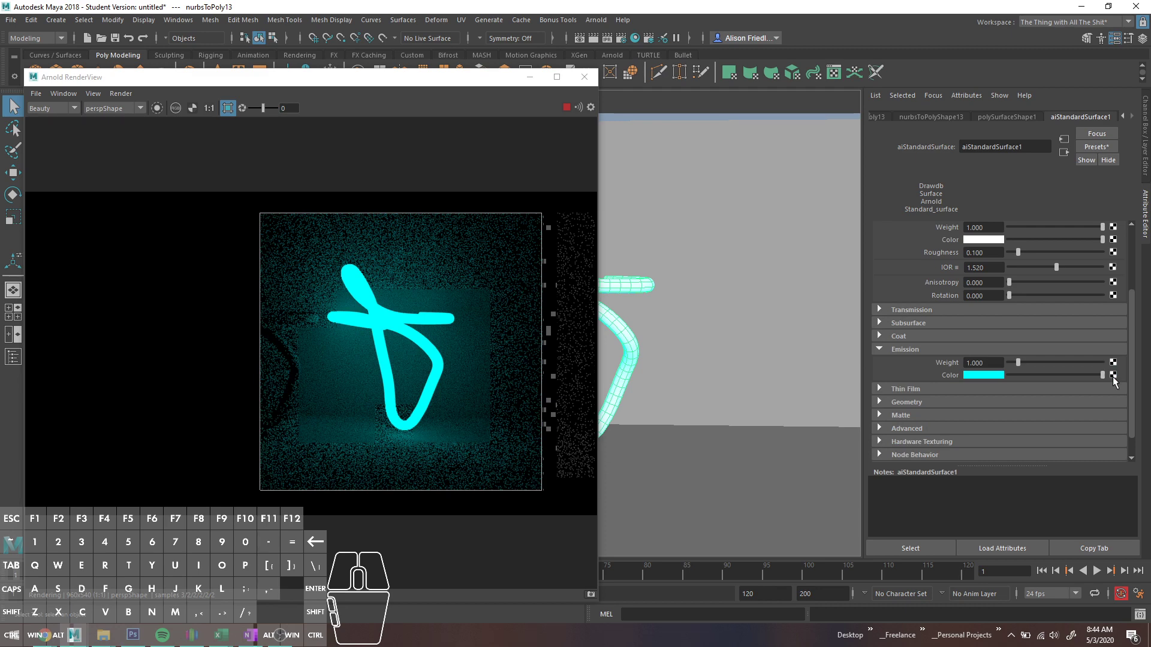
pyautogui.click(1112, 375)
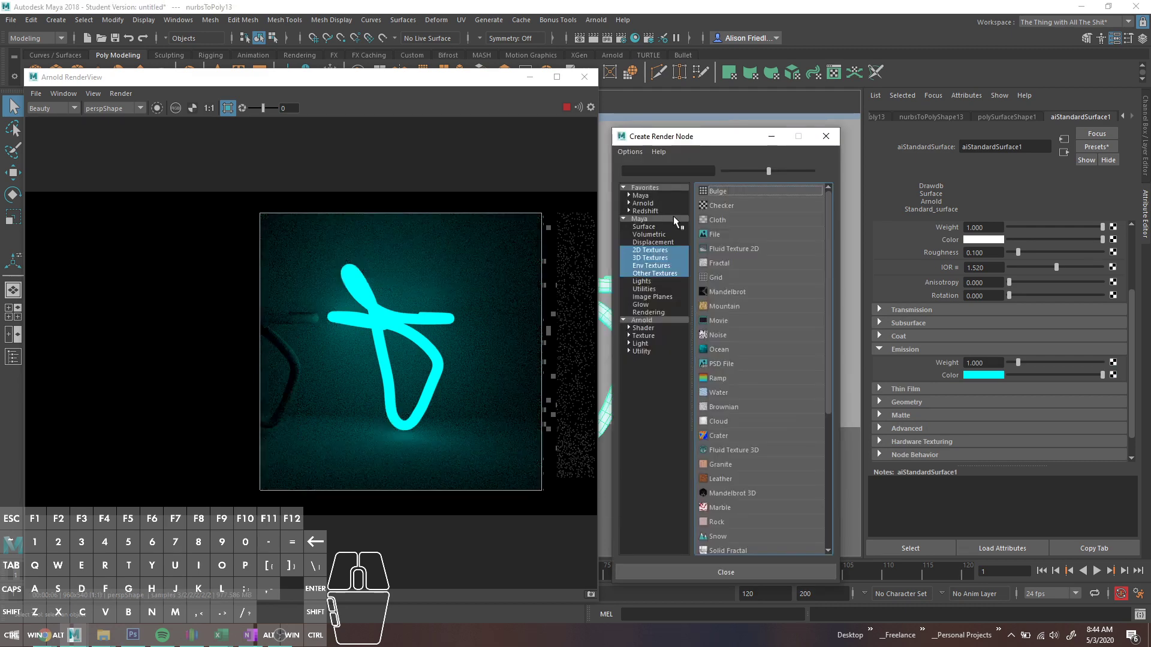
pyautogui.click(718, 376)
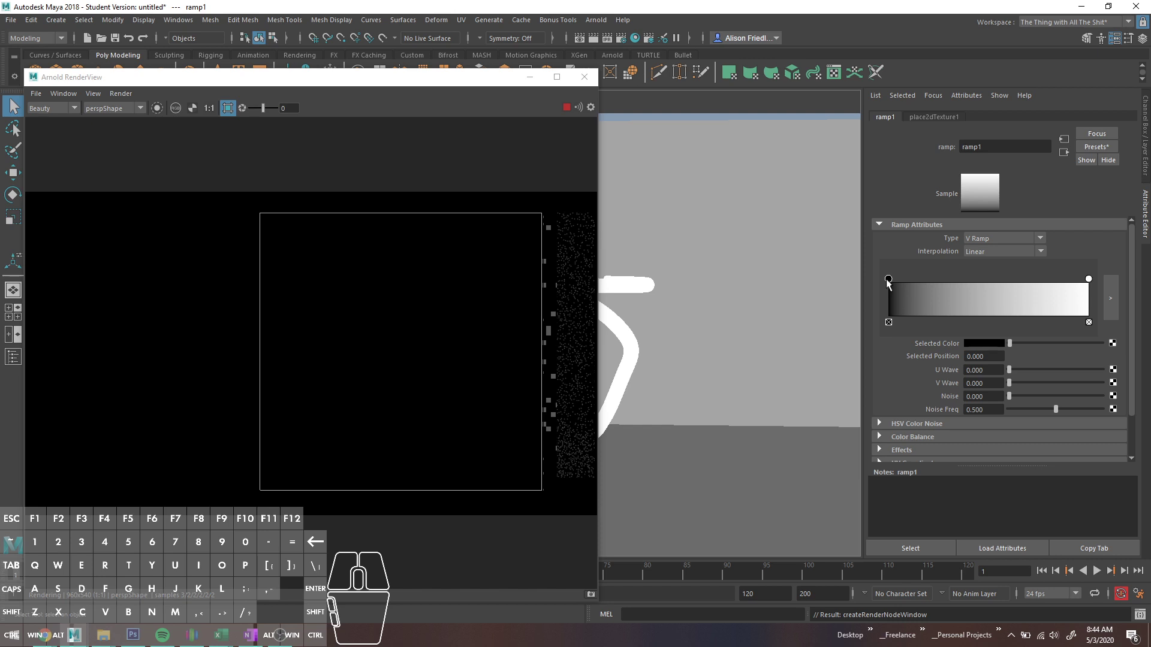
# Step: Try the U Ramp type on the emission ramp and undo the change
pyautogui.click(1002, 238)
pyautogui.click(992, 263)
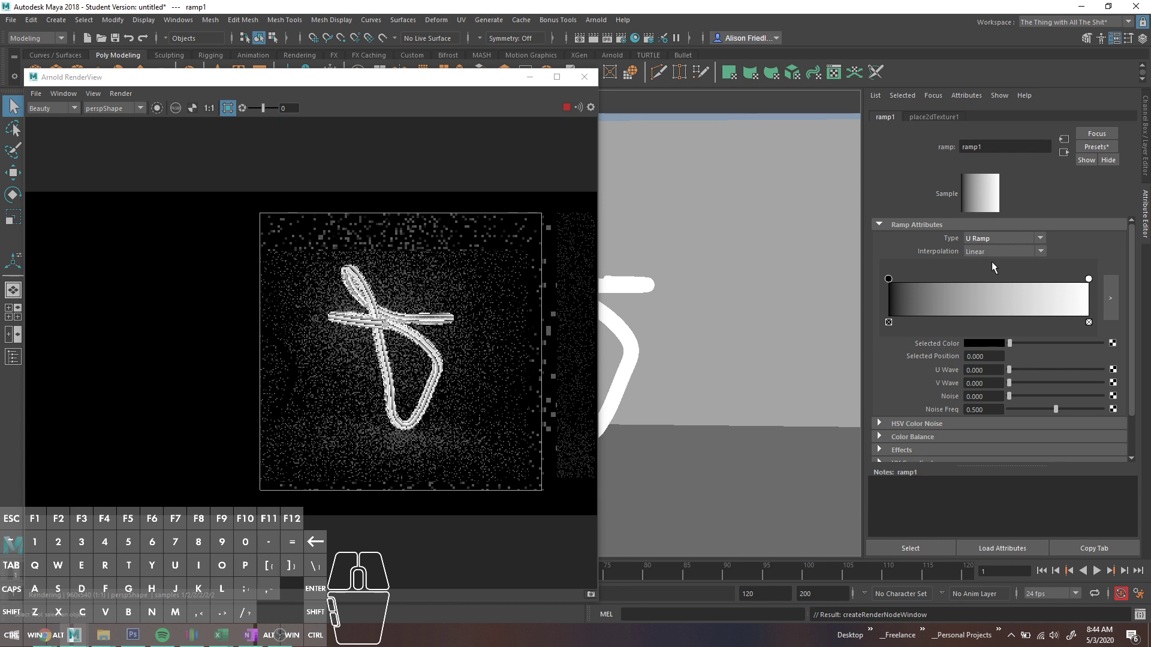
pyautogui.hotkey('ctrl', 'z')
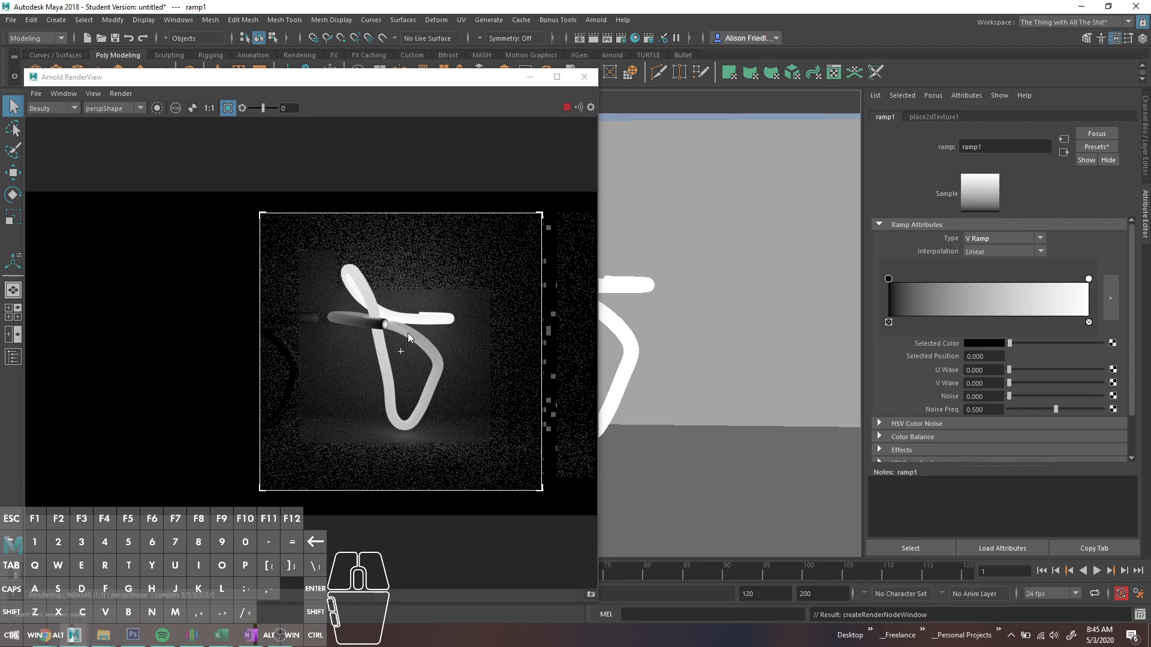
# Step: Color the emission ramp from red through yellow and cyan to blue
pyautogui.click(983, 344)
pyautogui.click(921, 307)
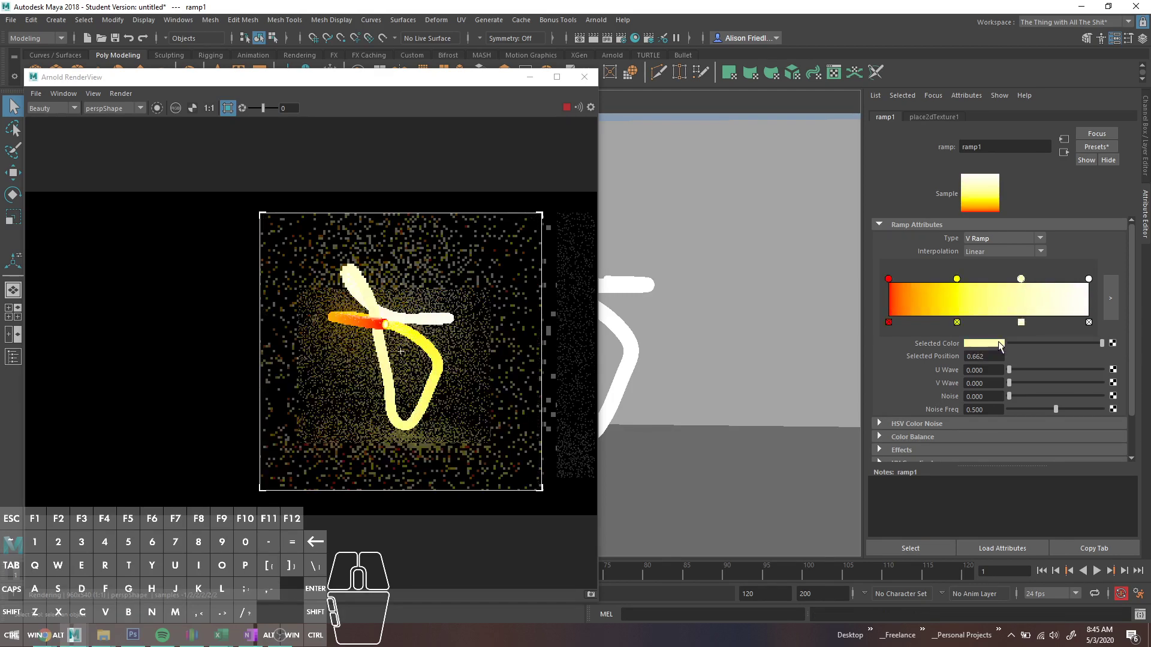
pyautogui.click(998, 343)
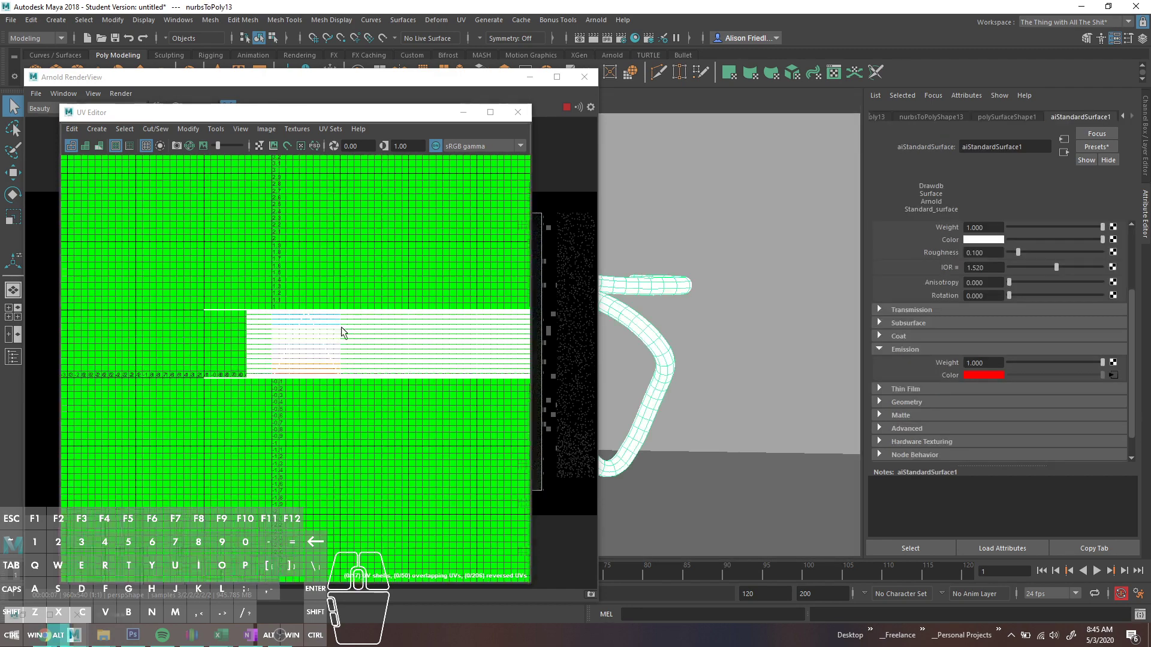
# Step: Examine how the duplicated tube's UVs lie over the ramp texture in the UV Editor, and close the editor
pyautogui.scroll(-3, 343, 331)
pyautogui.keyDown('alt'); pyautogui.moveTo(356, 331); pyautogui.dragTo(337, 324, button='middle'); pyautogui.keyUp('alt')
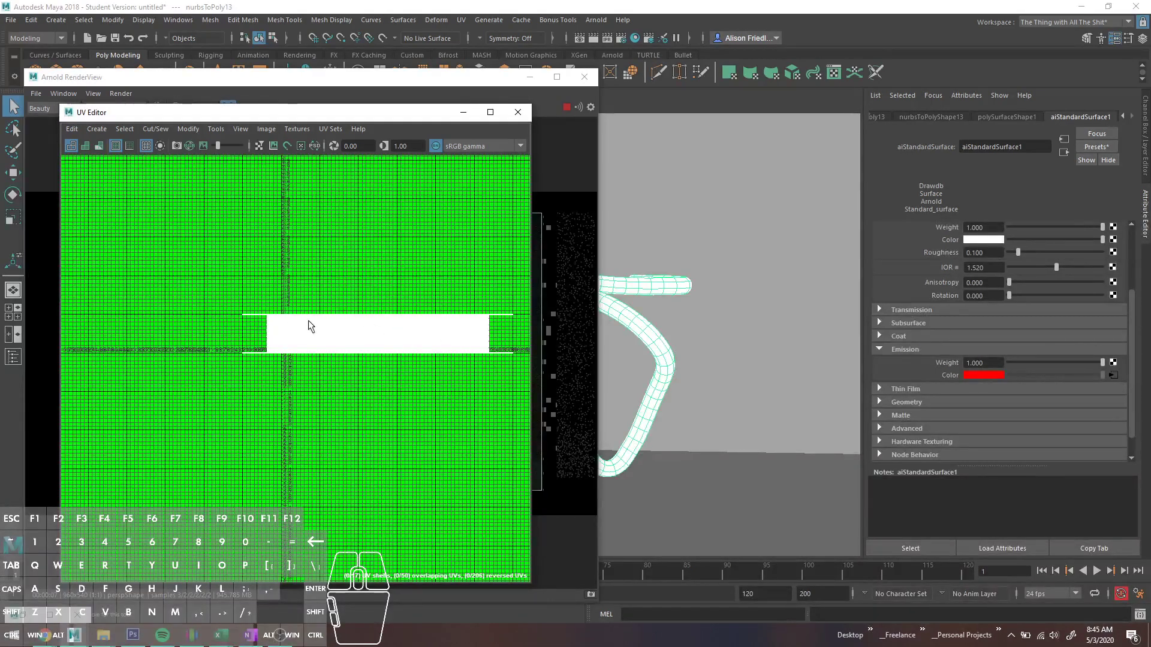
pyautogui.scroll(7, 357, 333)
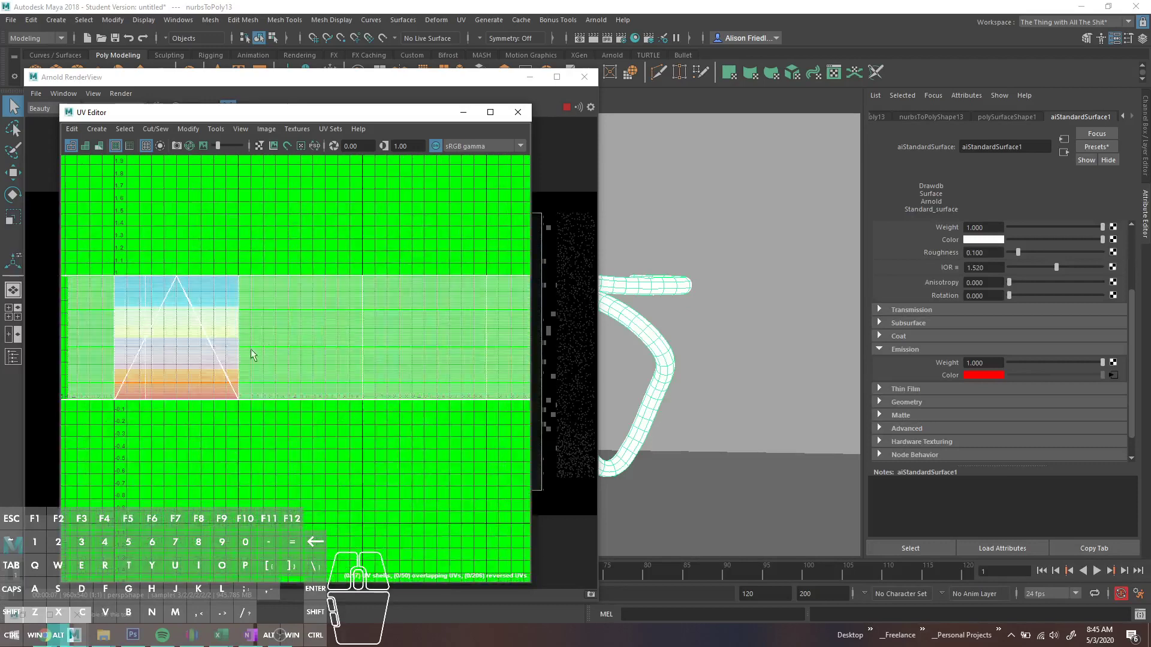
pyautogui.keyDown('alt'); pyautogui.moveTo(263, 349); pyautogui.dragTo(442, 367, button='middle'); pyautogui.keyUp('alt')
pyautogui.scroll(3, 346, 371)
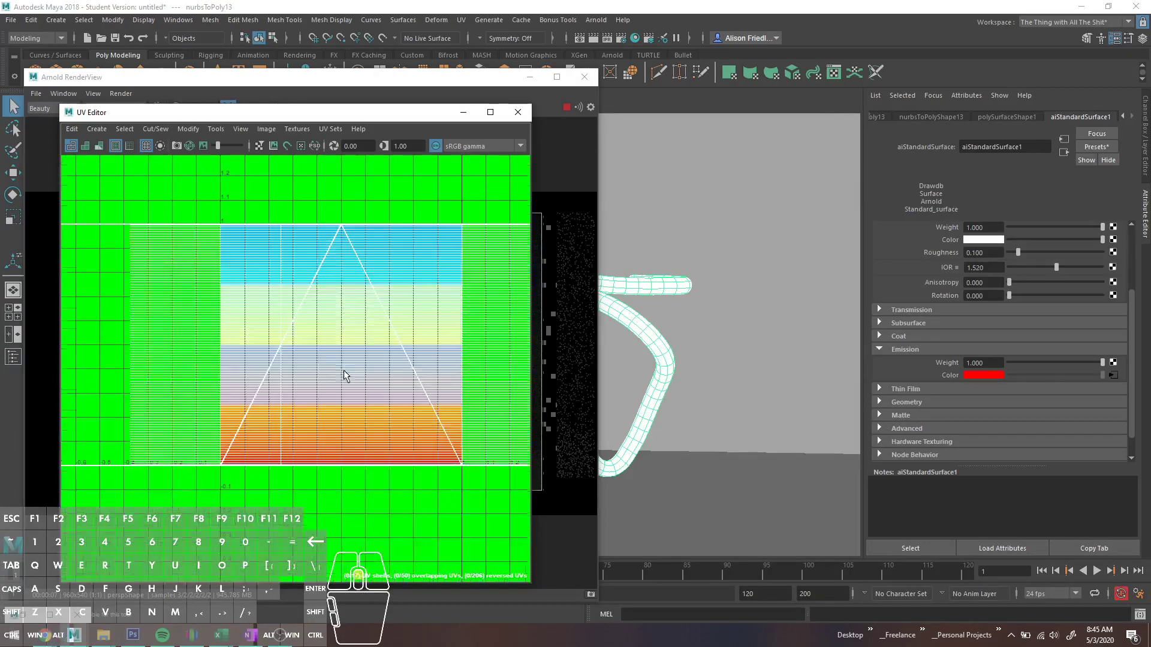
pyautogui.click(517, 113)
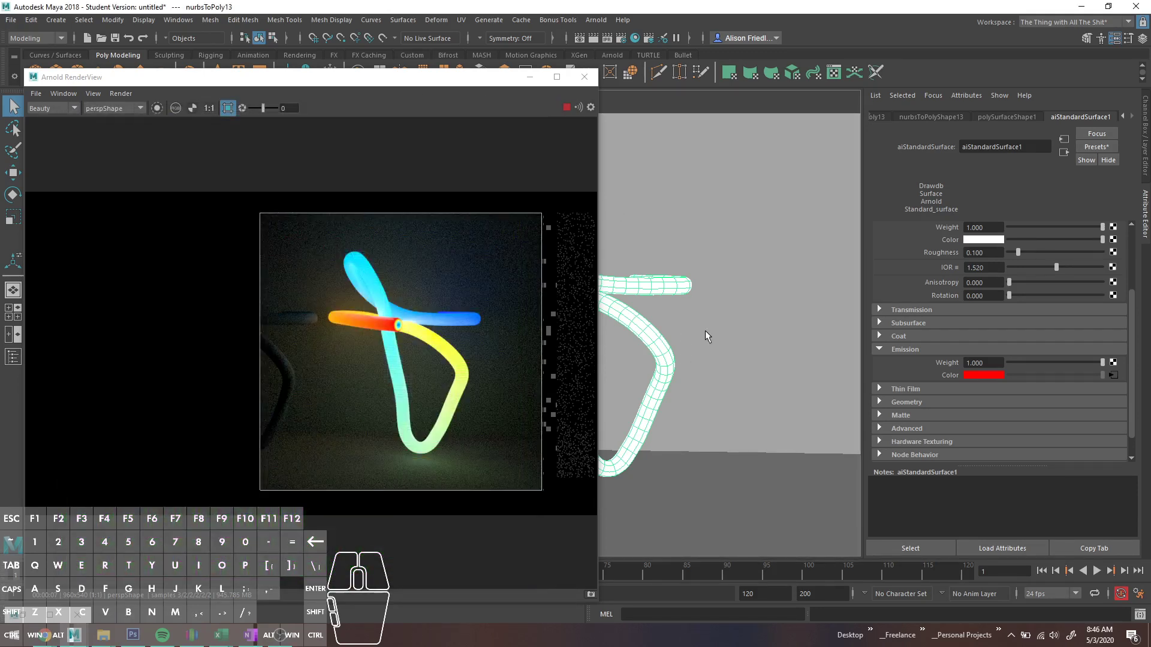
# Step: Connect a Checker texture to the material's Emission weight and restart the live render
pyautogui.moveTo(692, 314)
pyautogui.keyDown('alt'); pyautogui.mouseDown()
pyautogui.moveTo(681, 319)
pyautogui.moveTo(688, 327)
pyautogui.mouseUp(); pyautogui.keyUp('alt')
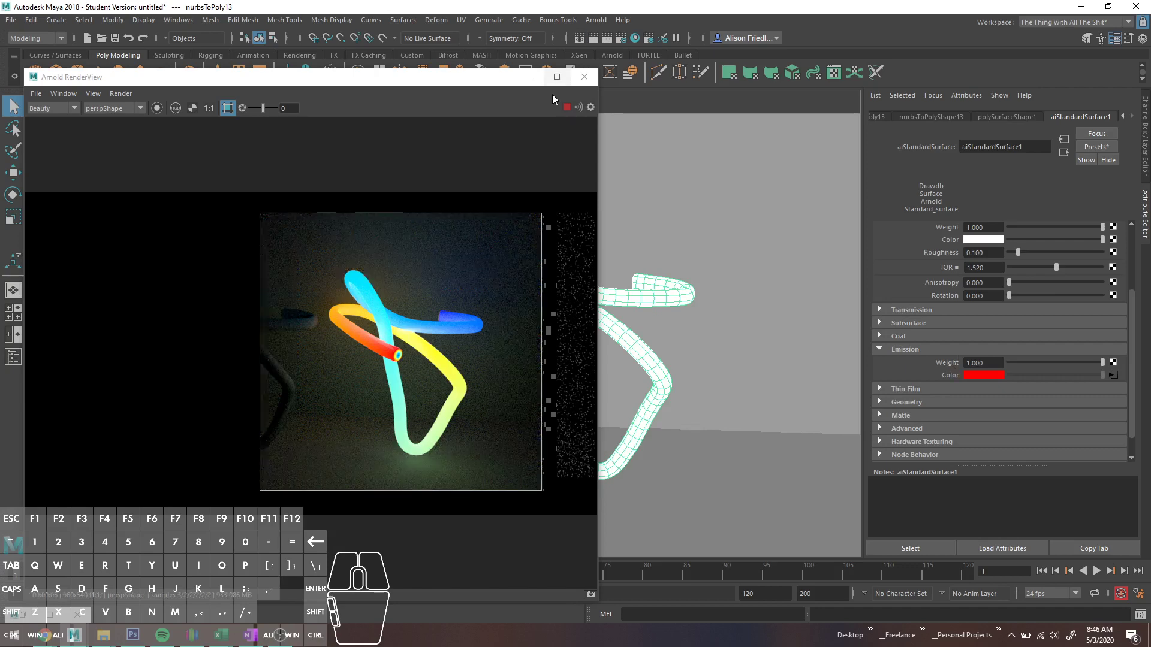
pyautogui.click(1113, 375)
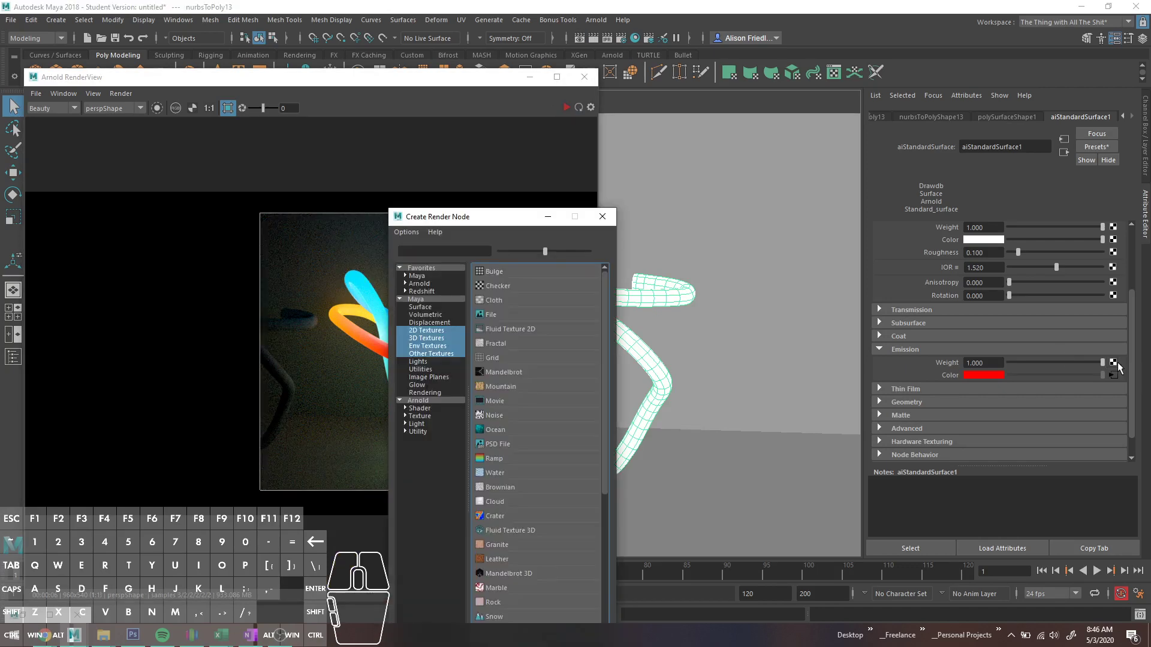
pyautogui.click(505, 285)
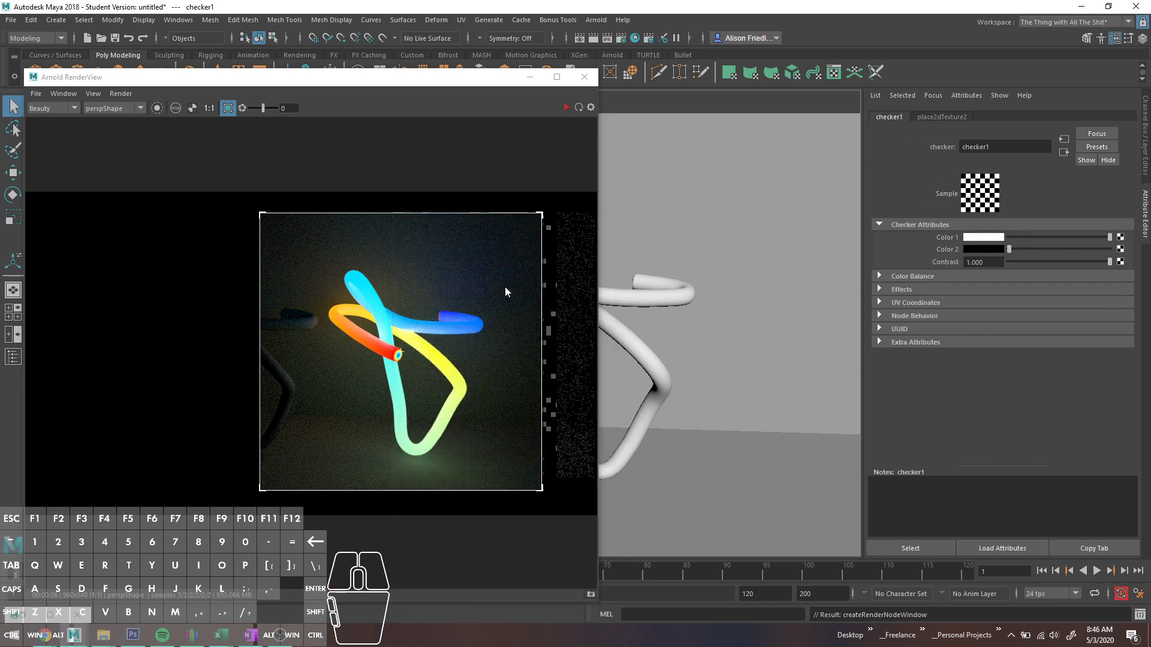
pyautogui.click(570, 111)
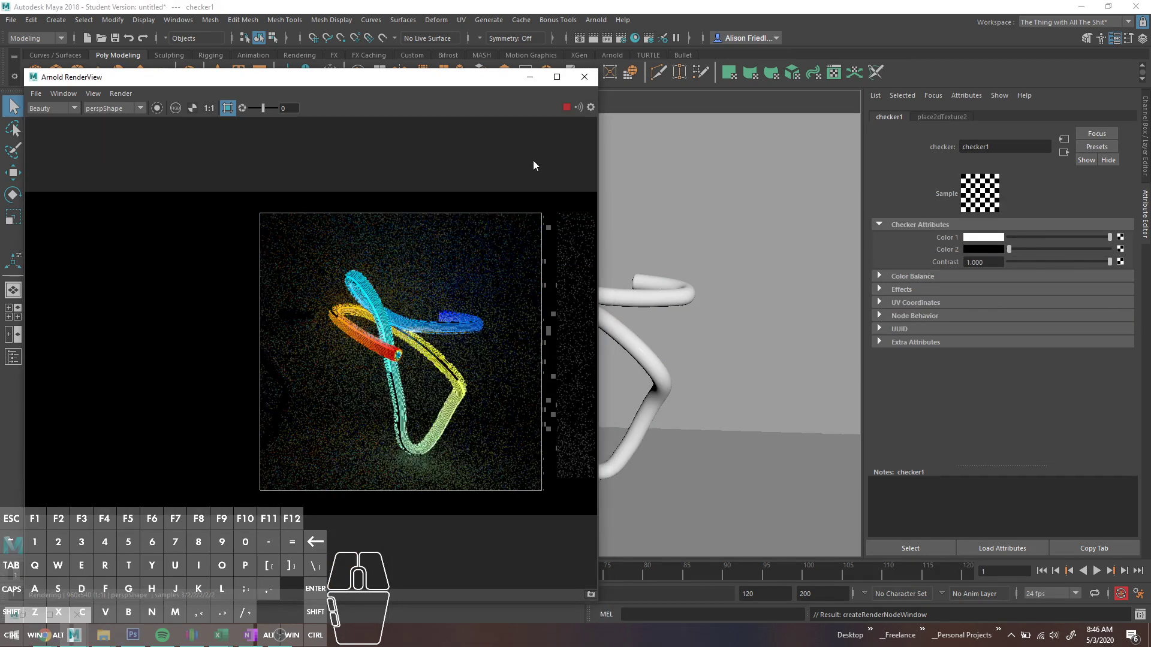
# Step: Set the checker texture's Repeat UV to 2 by 2 in its 2D placement node
pyautogui.scroll(2, 365, 311)
pyautogui.scroll(5, 363, 311)
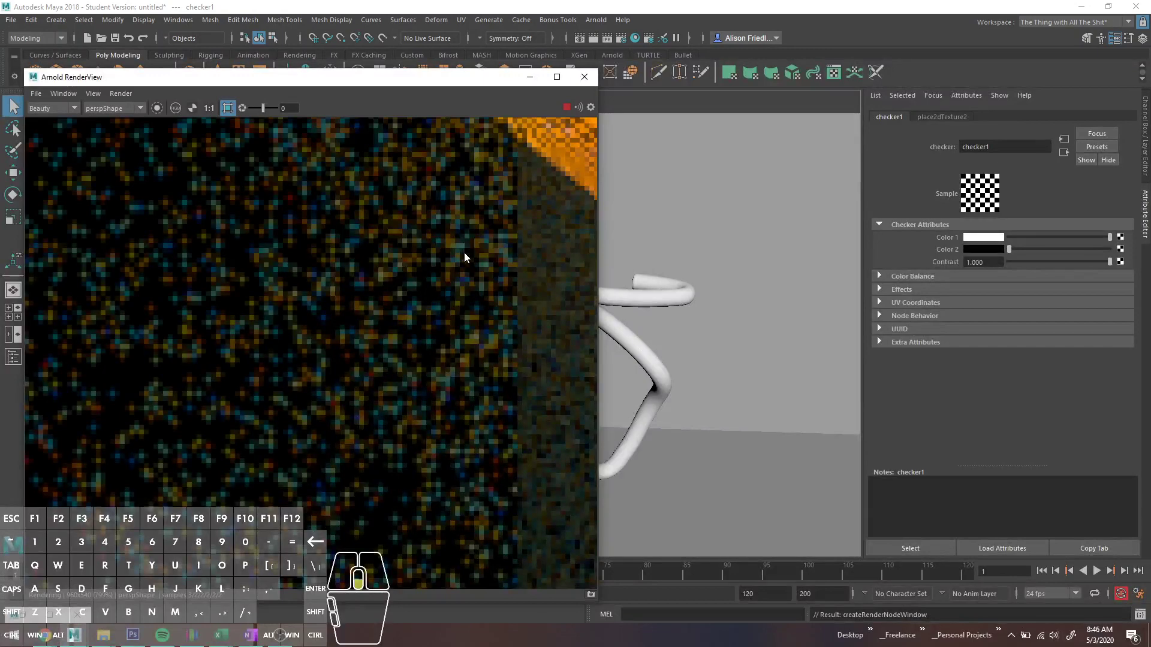
pyautogui.scroll(-5, 423, 298)
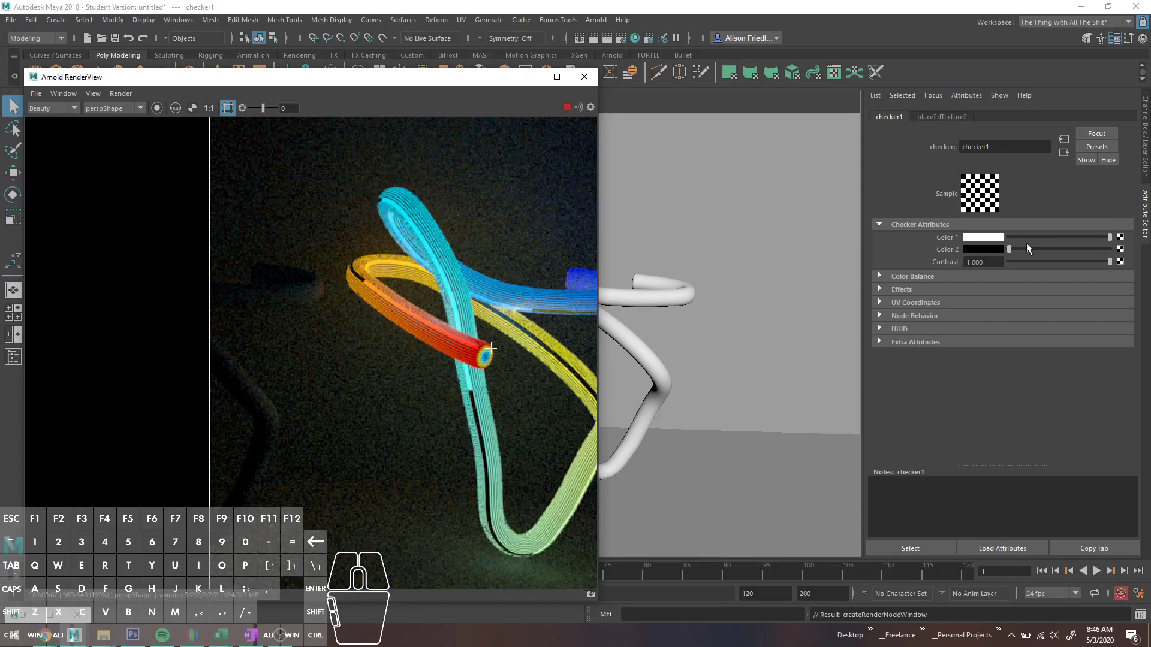
pyautogui.click(937, 116)
pyautogui.moveTo(1001, 329); pyautogui.dragTo(936, 328)
pyautogui.write('2')
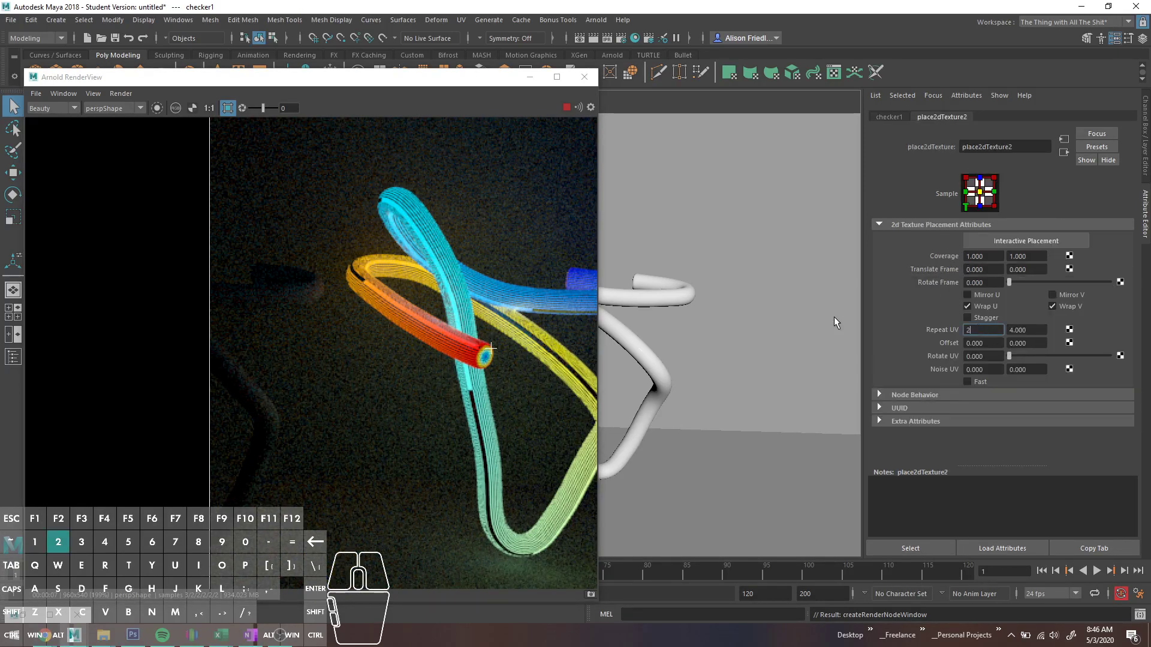
pyautogui.press('Tab')
pyautogui.write('2')
pyautogui.press('Tab')
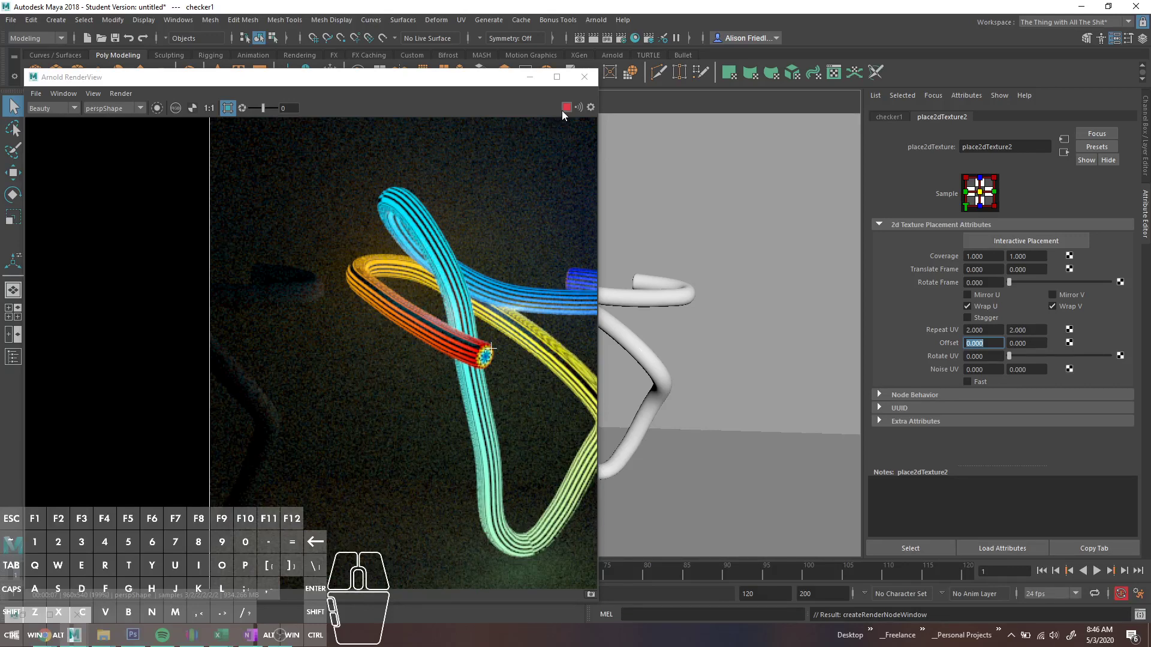
# Step: Minimize the render window and create a polygon cube on the floor between the two tubes
pyautogui.click(529, 76)
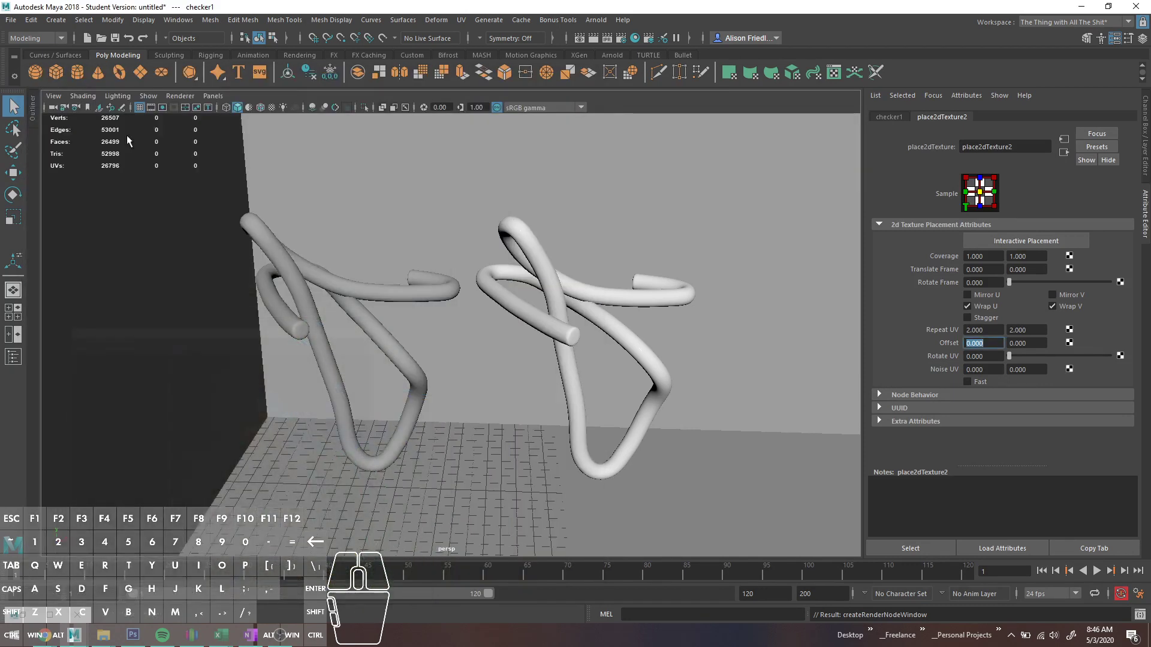
pyautogui.click(59, 76)
pyautogui.keyDown('alt'); pyautogui.moveTo(536, 372); pyautogui.dragTo(555, 481); pyautogui.keyUp('alt')
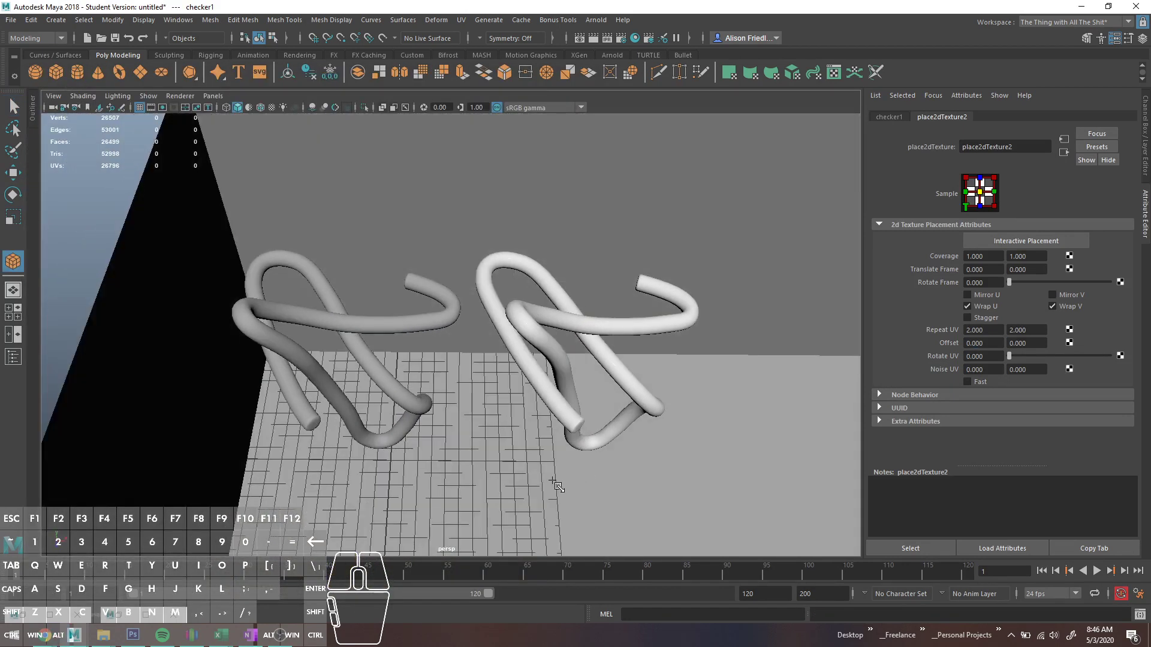
pyautogui.keyDown('shift'); pyautogui.moveTo(480, 464); pyautogui.dragTo(553, 527); pyautogui.keyUp('shift')
# Step: Assign the duplicated tube's emissive aiStandardSurface material to the new cube and restart the live render
pyautogui.press('f')
pyautogui.scroll(-3, 471, 314)
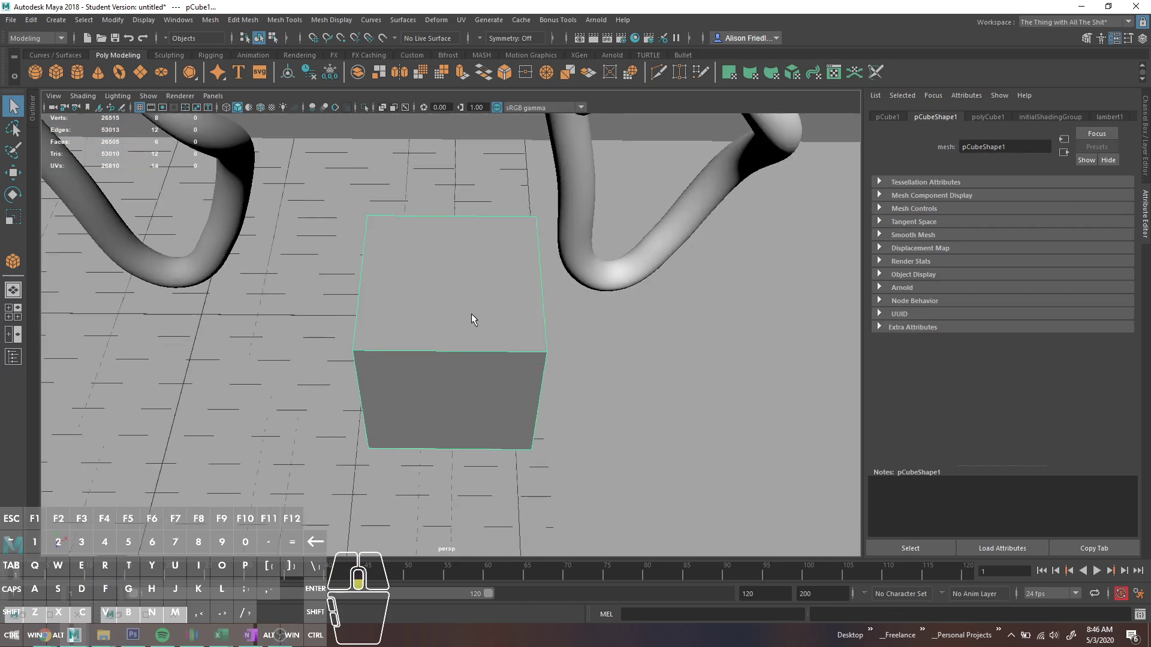
pyautogui.moveTo(501, 303); pyautogui.dragTo(585, 609, button='right')
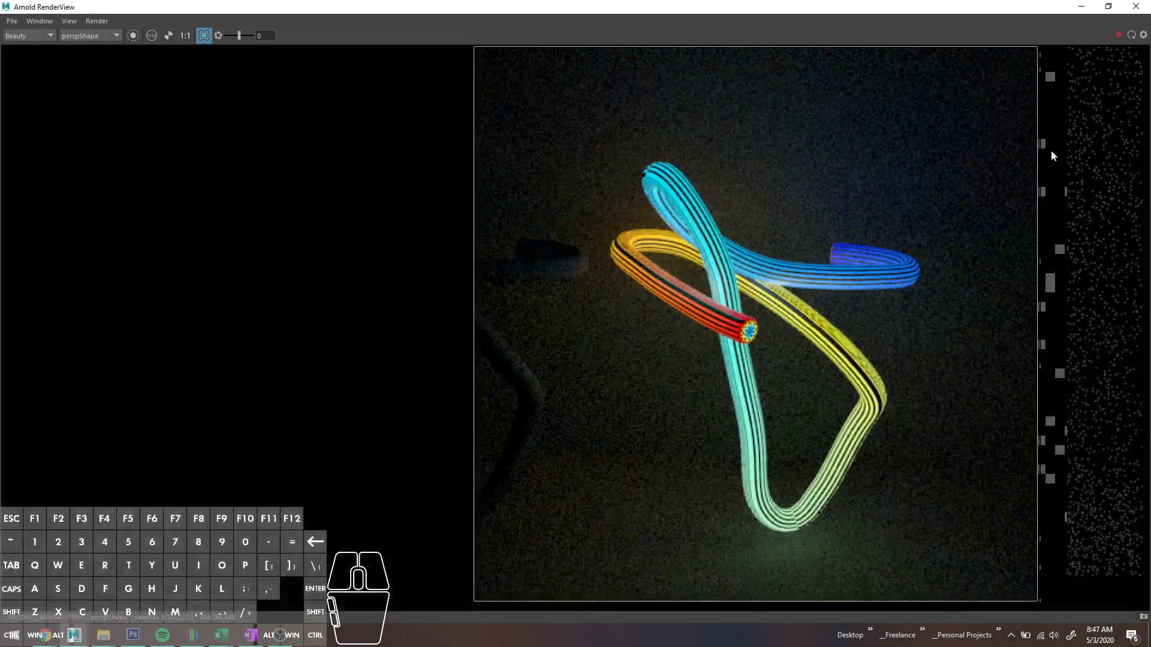
pyautogui.click(1117, 35)
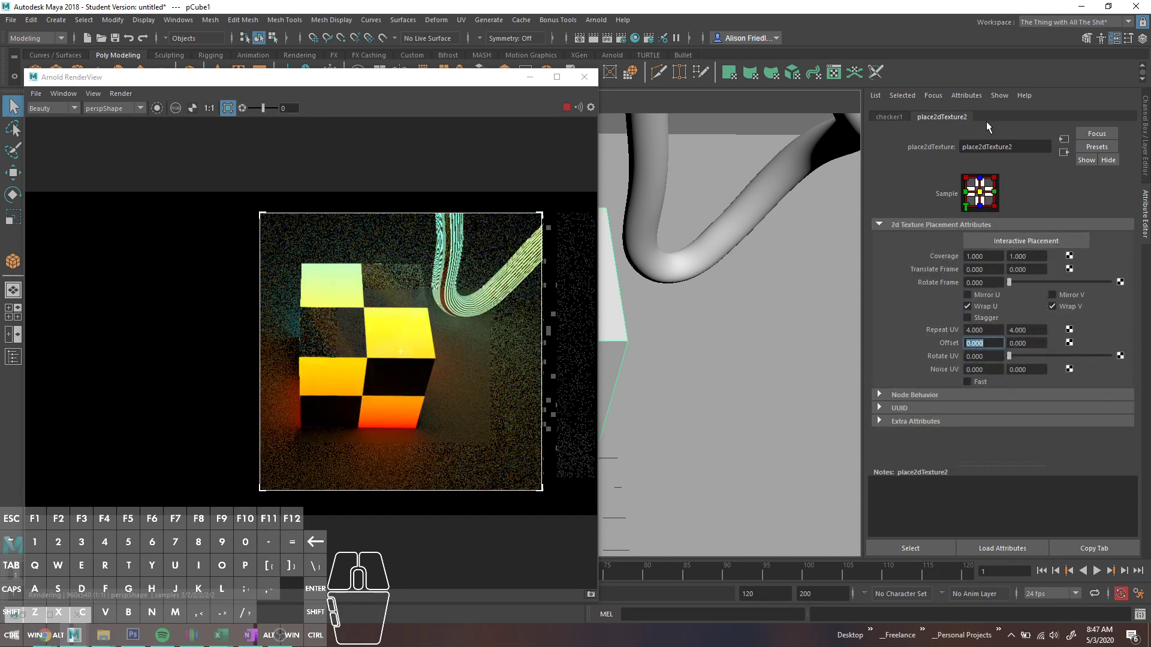
# Step: Add an Arnold Physical Sky light to the scene and restart the live render
pyautogui.scroll(1, 986, 121)
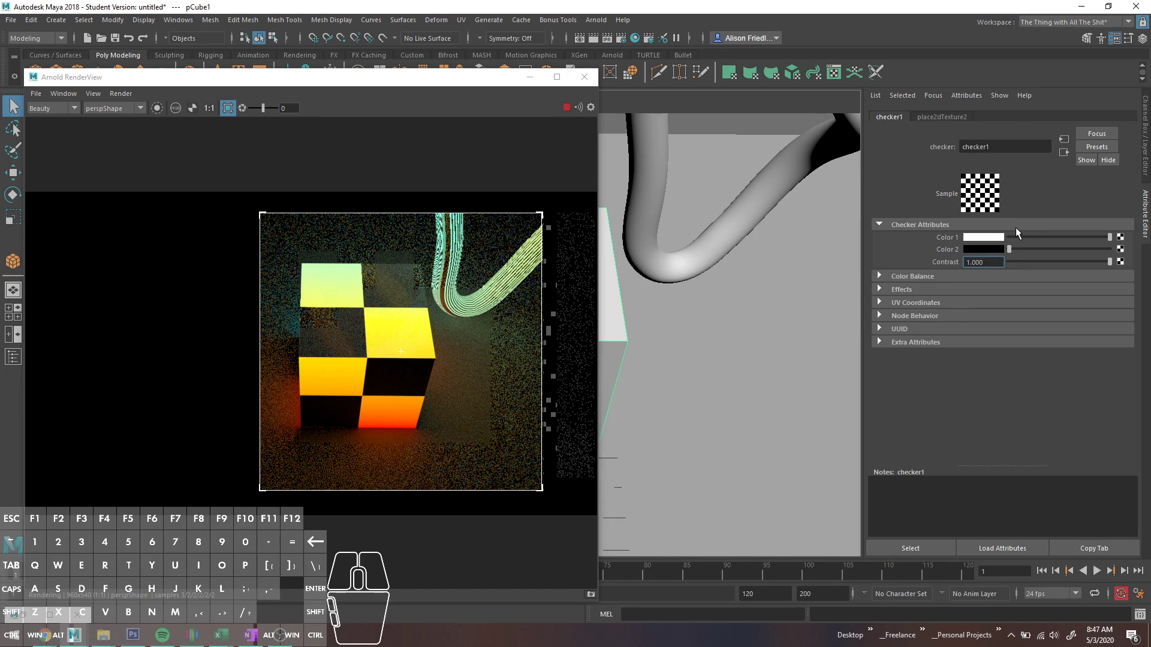
pyautogui.hotkey('ctrl', 'a')
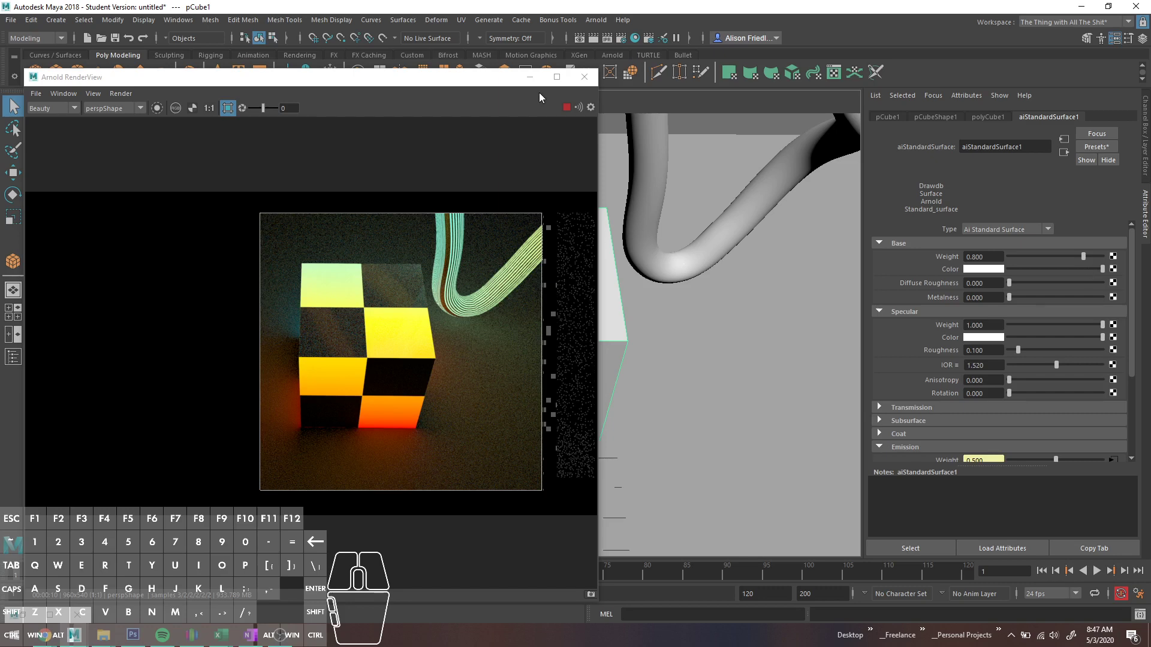
pyautogui.click(596, 20)
pyautogui.moveTo(653, 80)
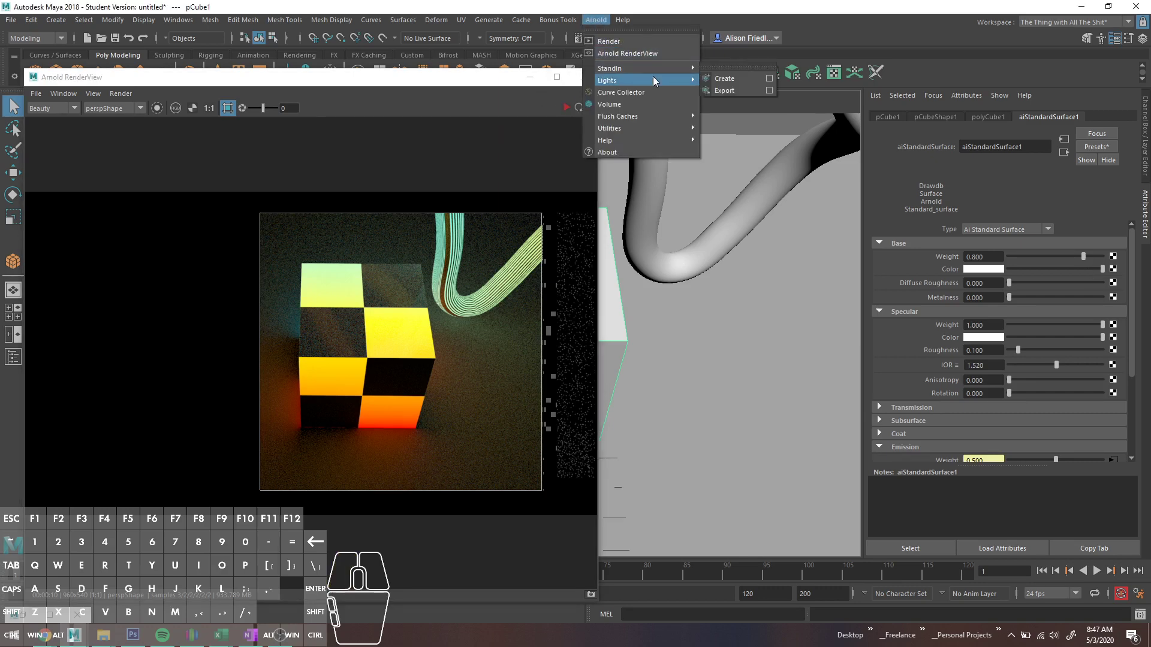
pyautogui.click(732, 150)
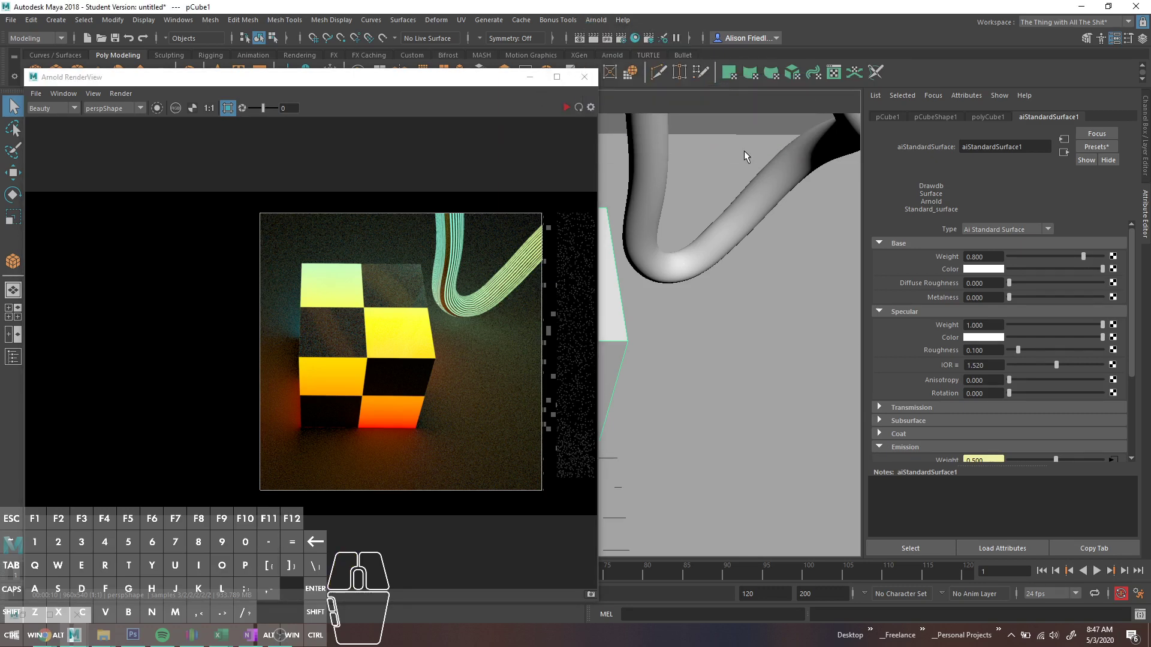
pyautogui.click(567, 108)
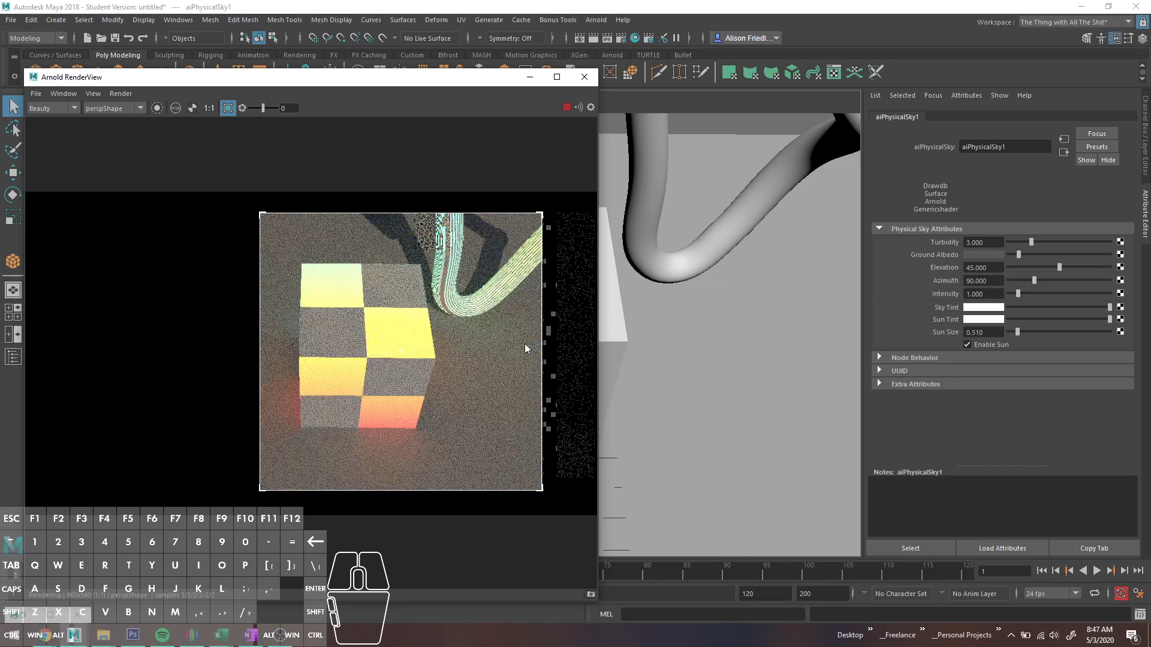
# Step: Make the cube's material mirror-like with specular roughness 0, metalness 1 and a slightly darker base color, adjusting the render region around the cube
pyautogui.click(380, 289)
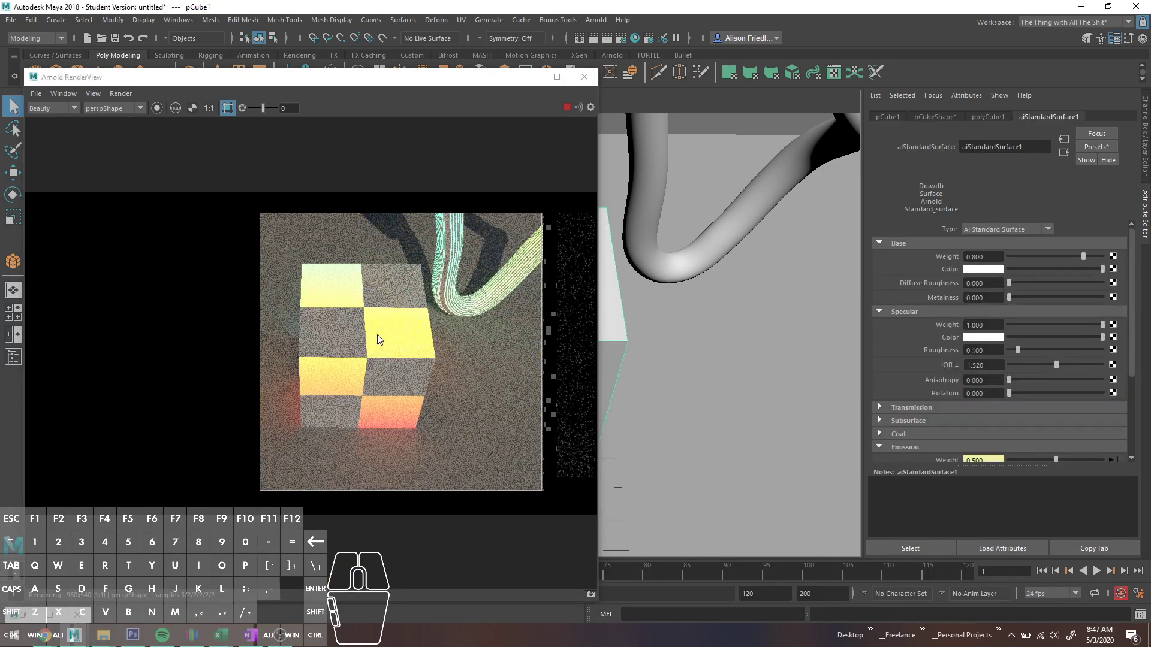
pyautogui.moveTo(1018, 350); pyautogui.dragTo(588, 399)
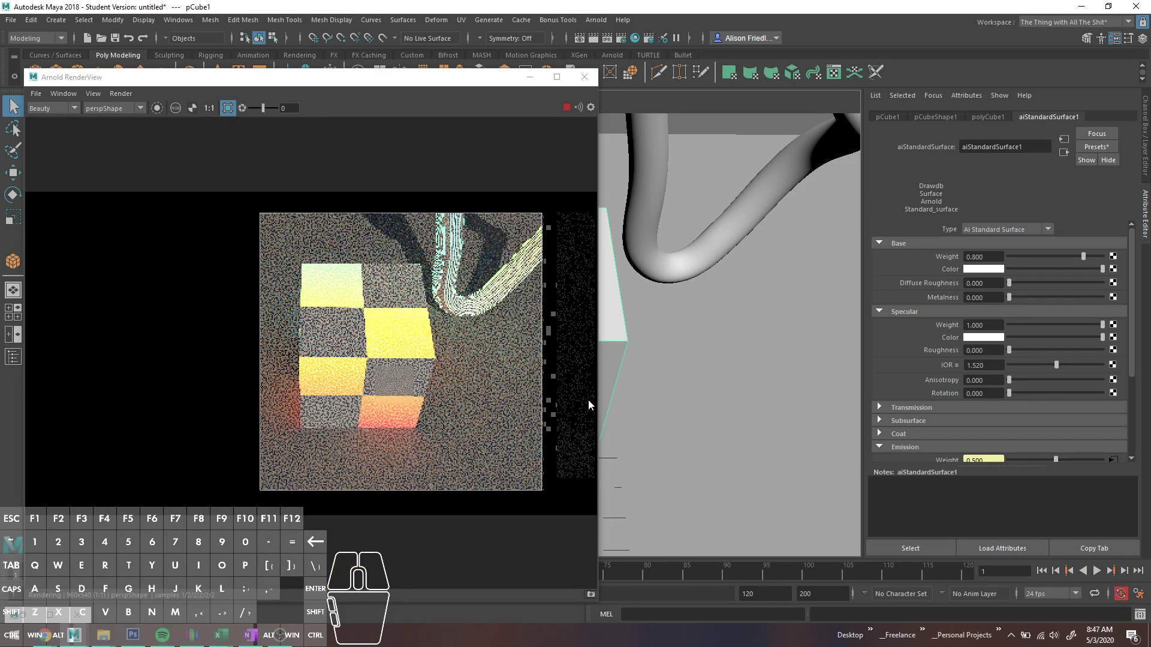
pyautogui.moveTo(588, 399); pyautogui.dragTo(437, 476)
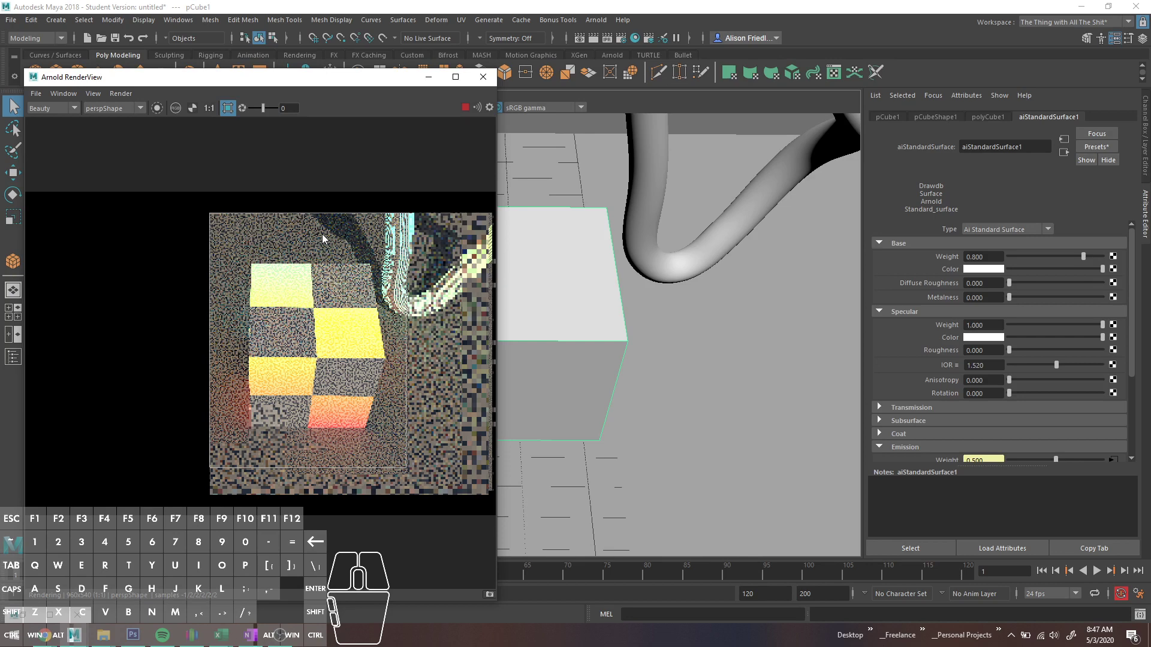
pyautogui.moveTo(1009, 298); pyautogui.dragTo(1134, 293)
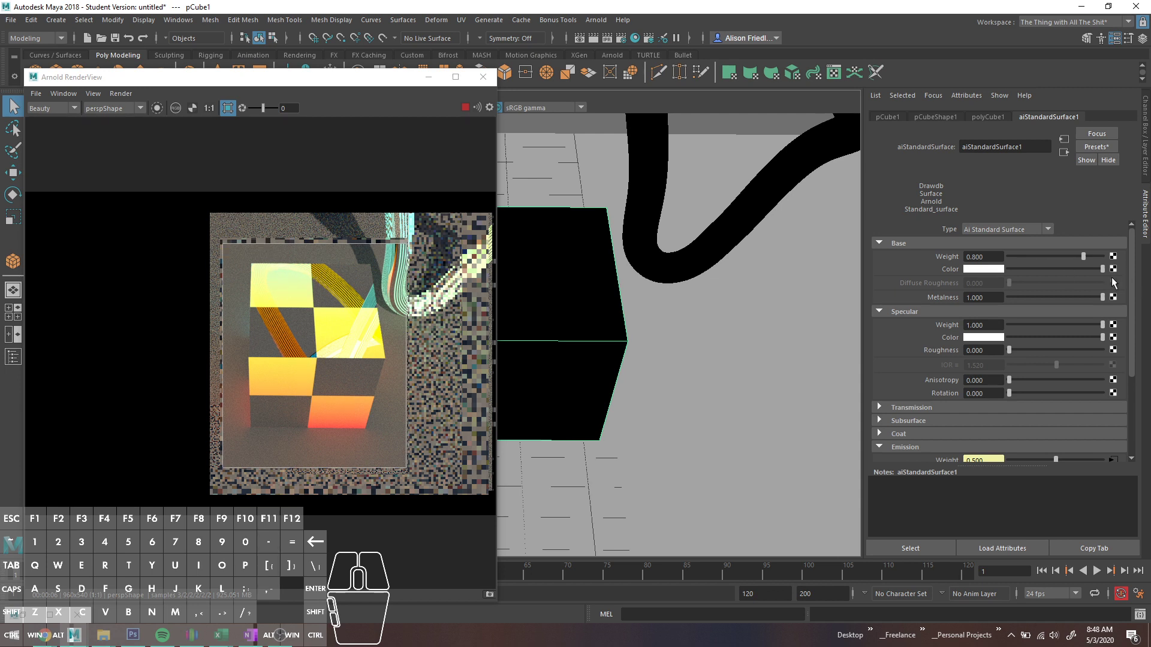
pyautogui.moveTo(1101, 269)
pyautogui.mouseDown()
pyautogui.moveTo(979, 285)
pyautogui.moveTo(1111, 273)
pyautogui.moveTo(1067, 265)
pyautogui.moveTo(1080, 266)
pyautogui.mouseUp()
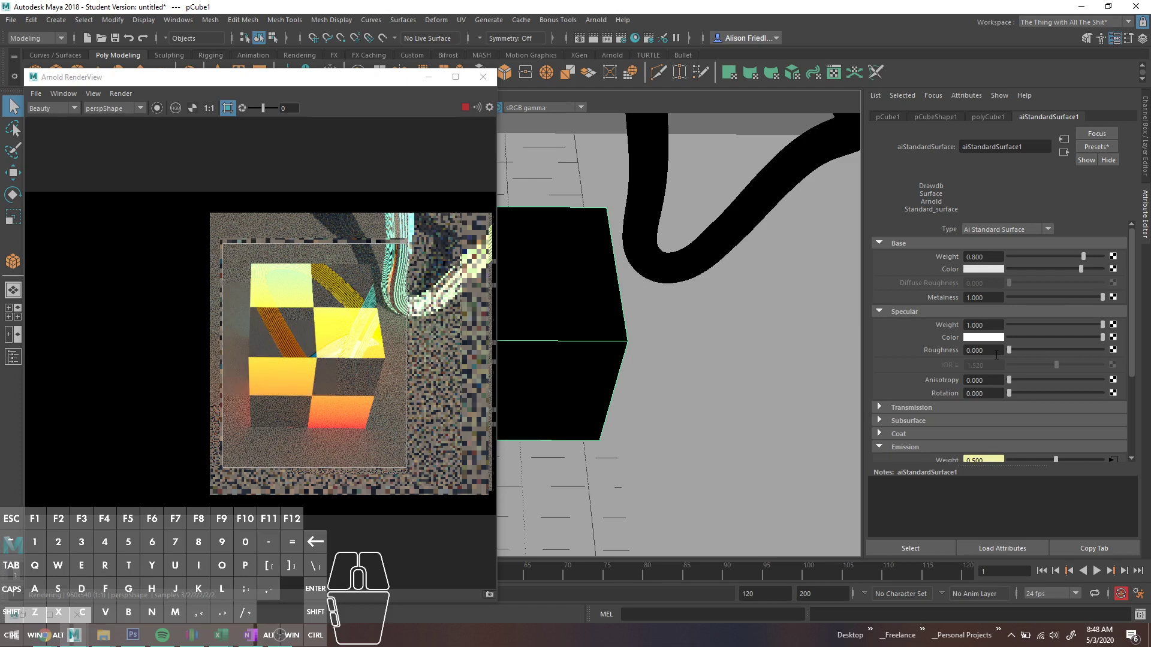
# Step: Break the checker texture's connection to the material's Emission weight and set the weight to 5
pyautogui.scroll(-3, 996, 355)
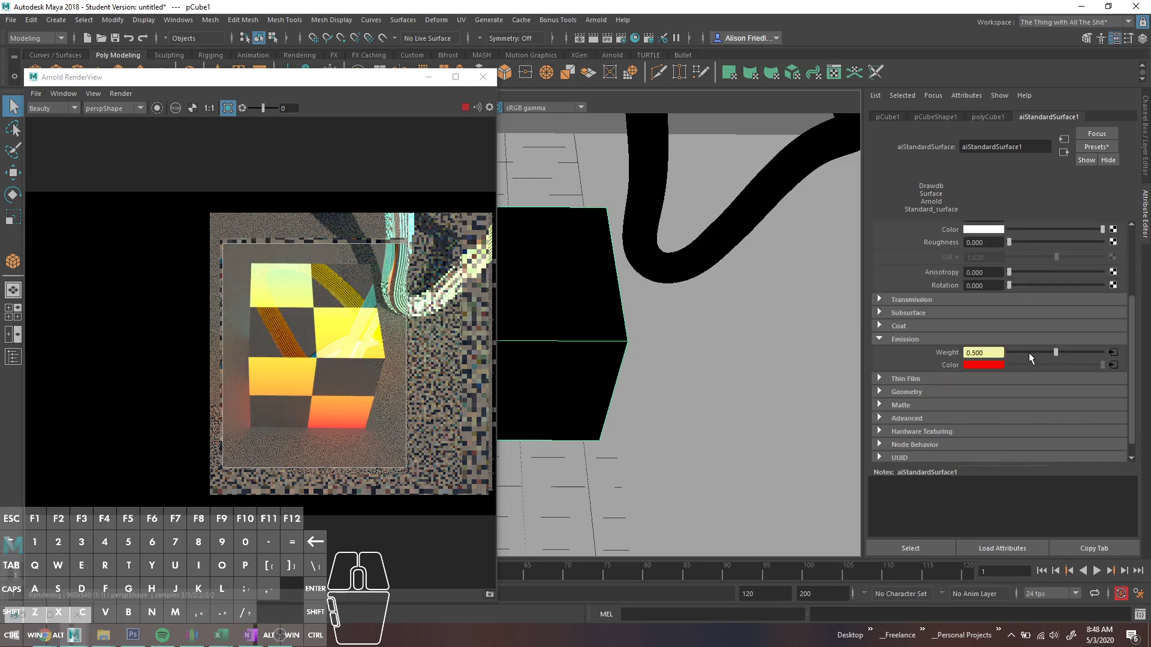
pyautogui.rightClick(946, 355)
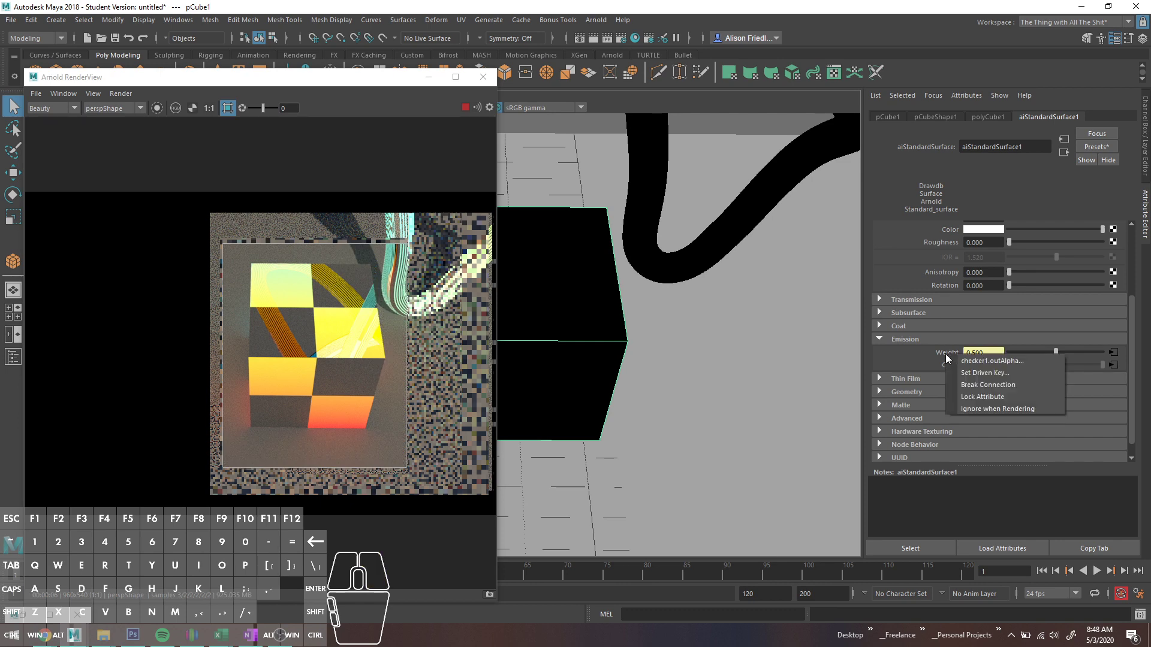
pyautogui.click(971, 384)
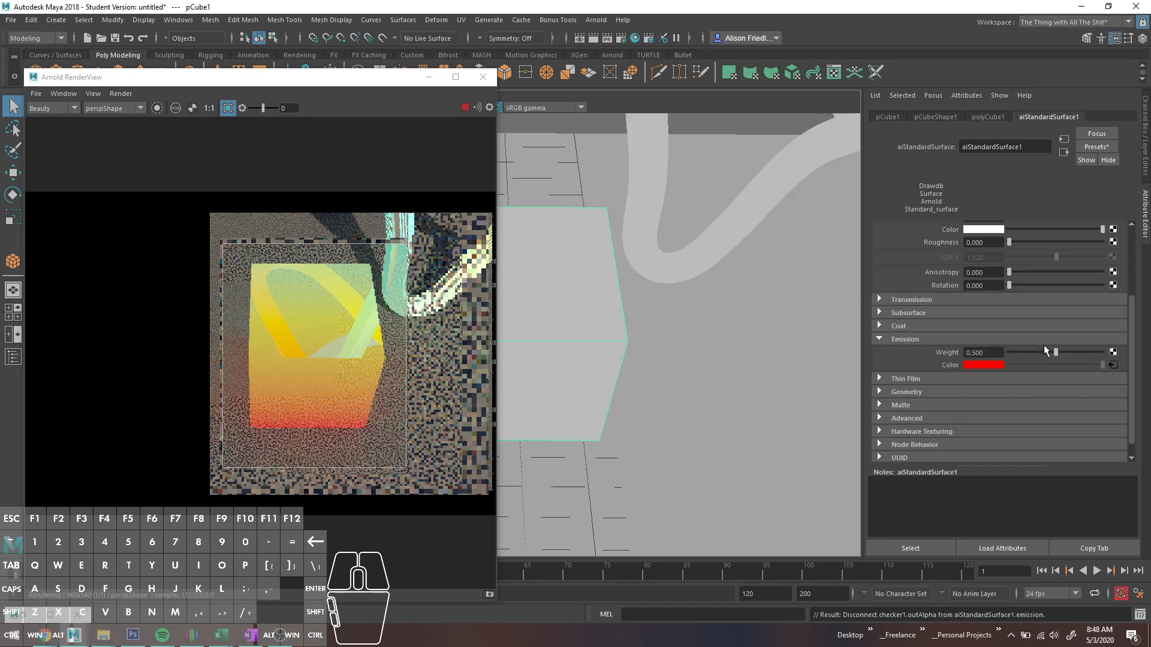
pyautogui.click(983, 352)
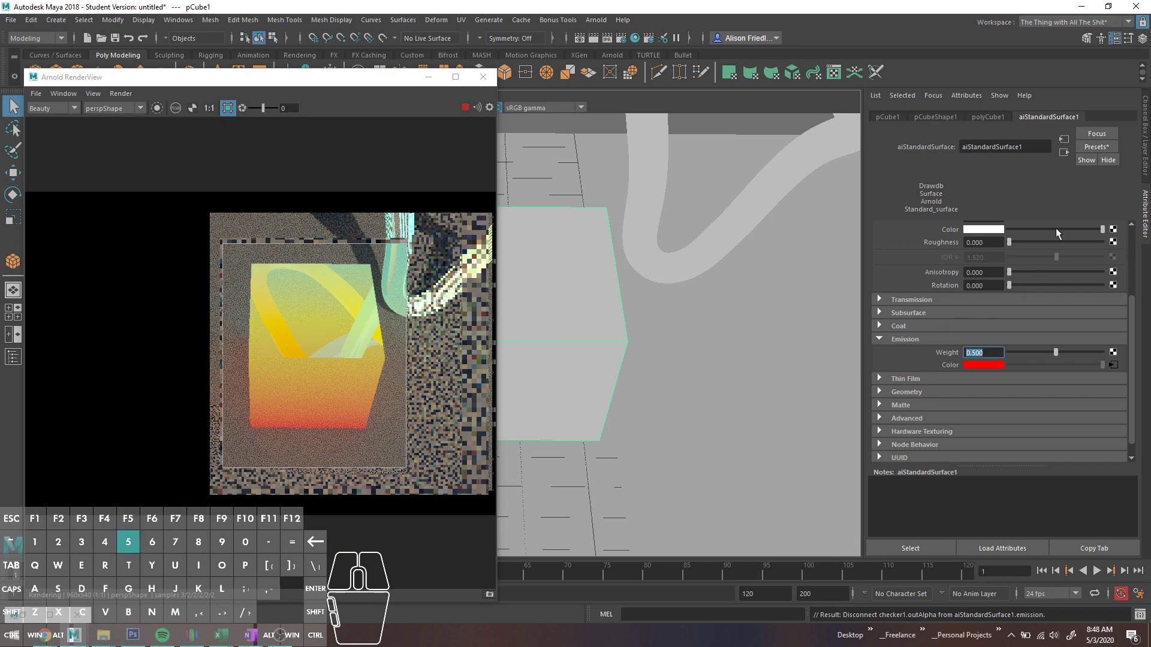
pyautogui.write('5')
pyautogui.press('Return')
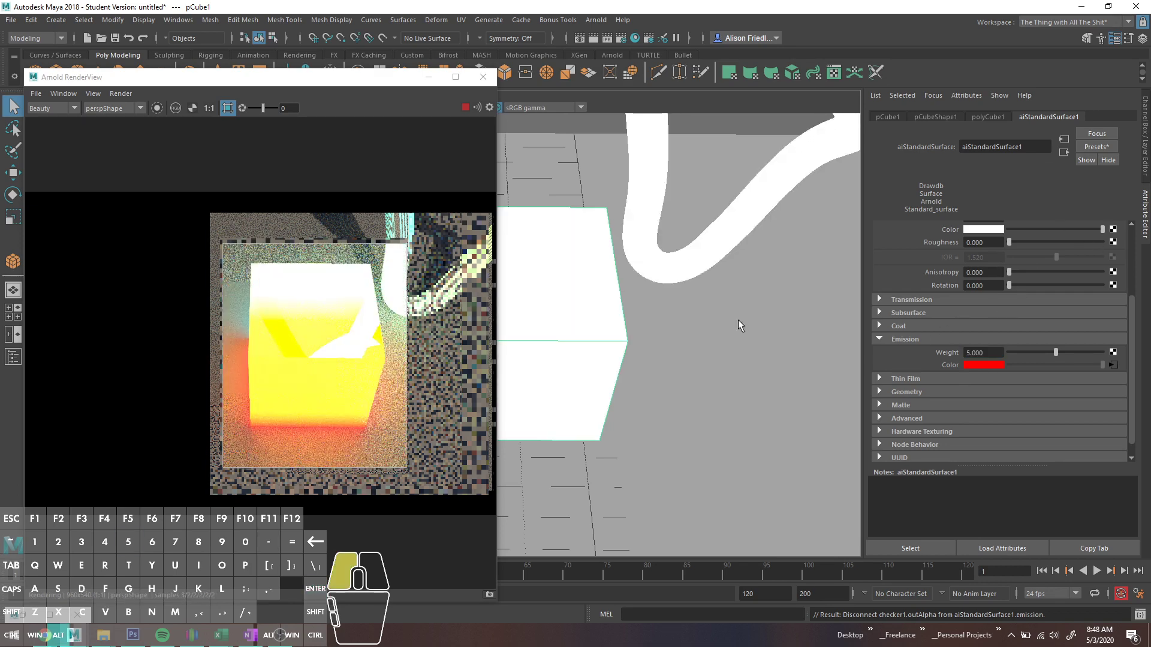
# Step: Reduce the material's Emission weight to 1 with the tube and cube both framed in the render
pyautogui.keyDown('alt'); pyautogui.moveTo(738, 319); pyautogui.dragTo(667, 341, button='middle'); pyautogui.keyUp('alt')
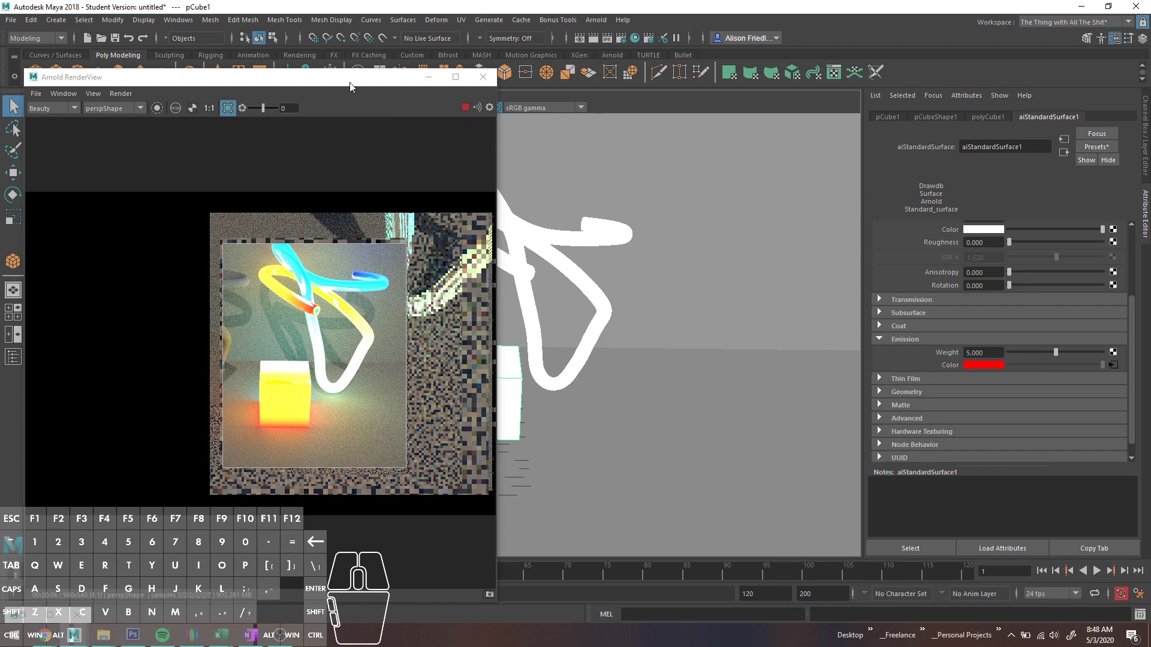
pyautogui.moveTo(319, 86); pyautogui.dragTo(768, 78)
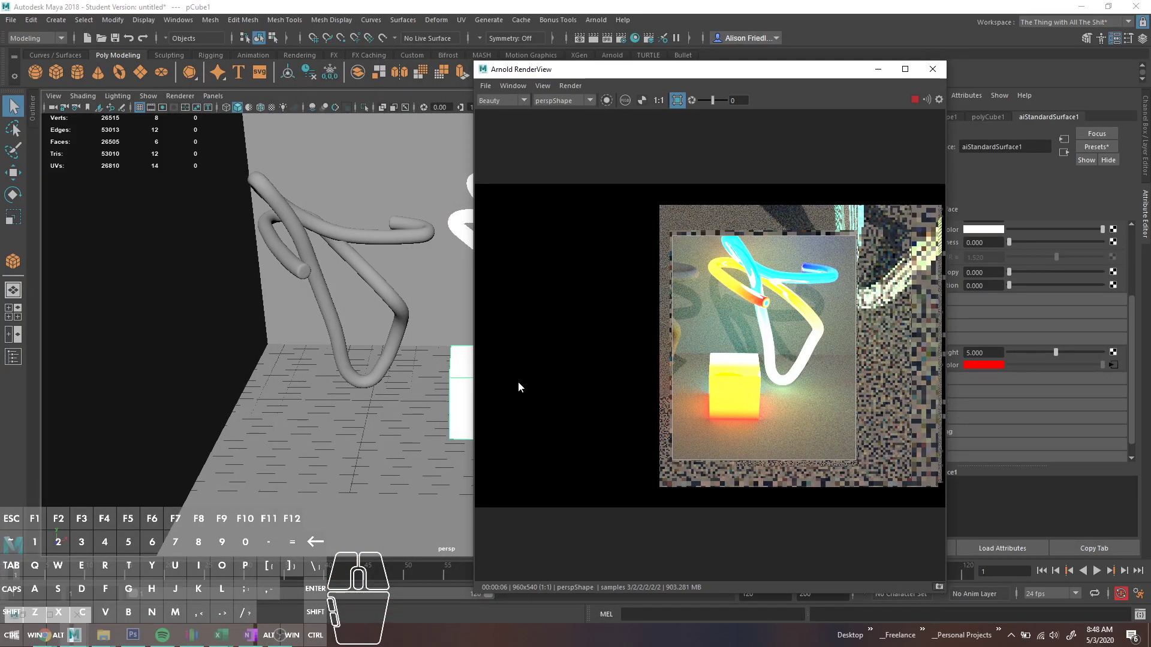
pyautogui.moveTo(1005, 356); pyautogui.dragTo(921, 340)
pyautogui.write('1')
pyautogui.press('Return')
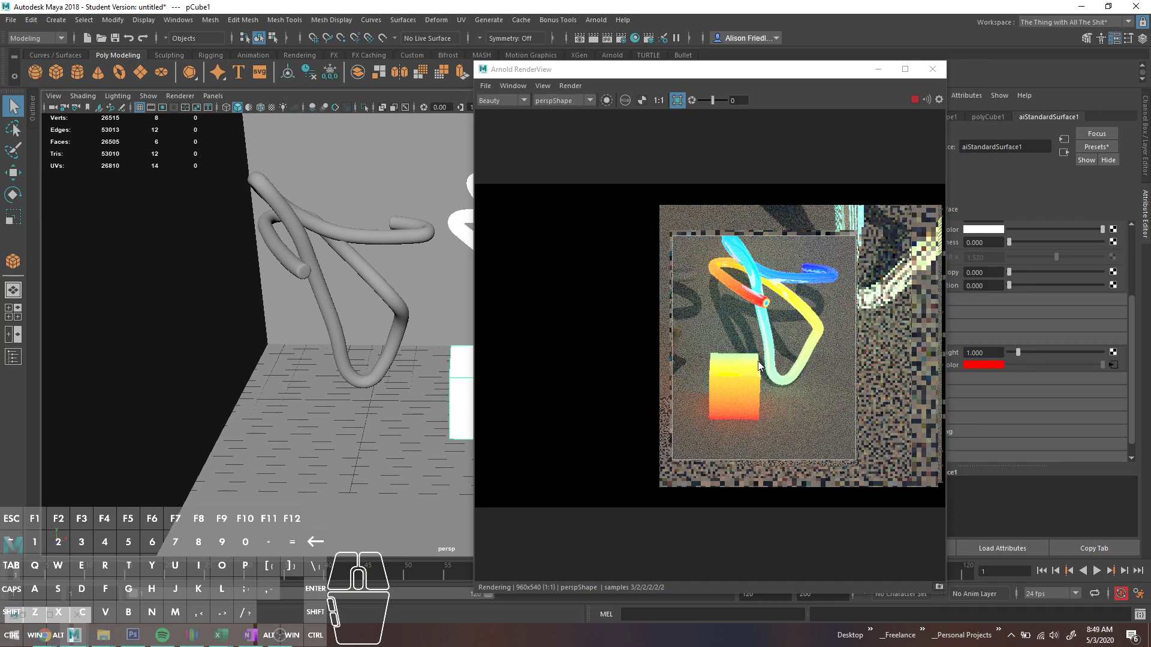
# Step: Show the Outliner and hide the aiSkyDomeLight1 sky light
pyautogui.click(13, 335)
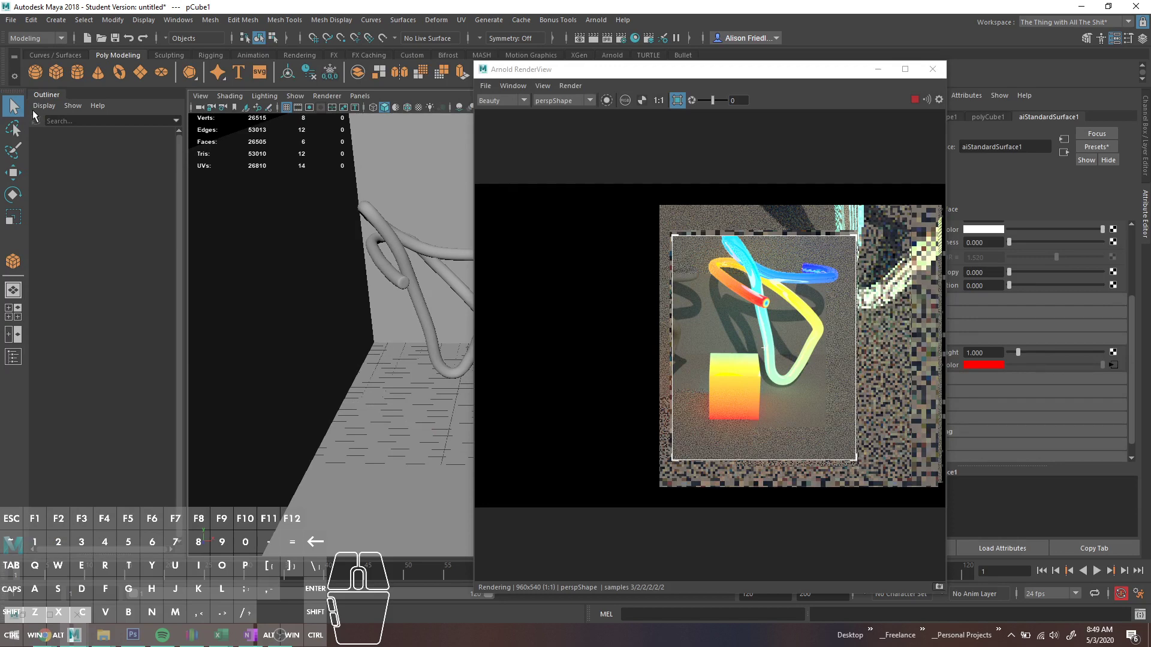
pyautogui.click(91, 253)
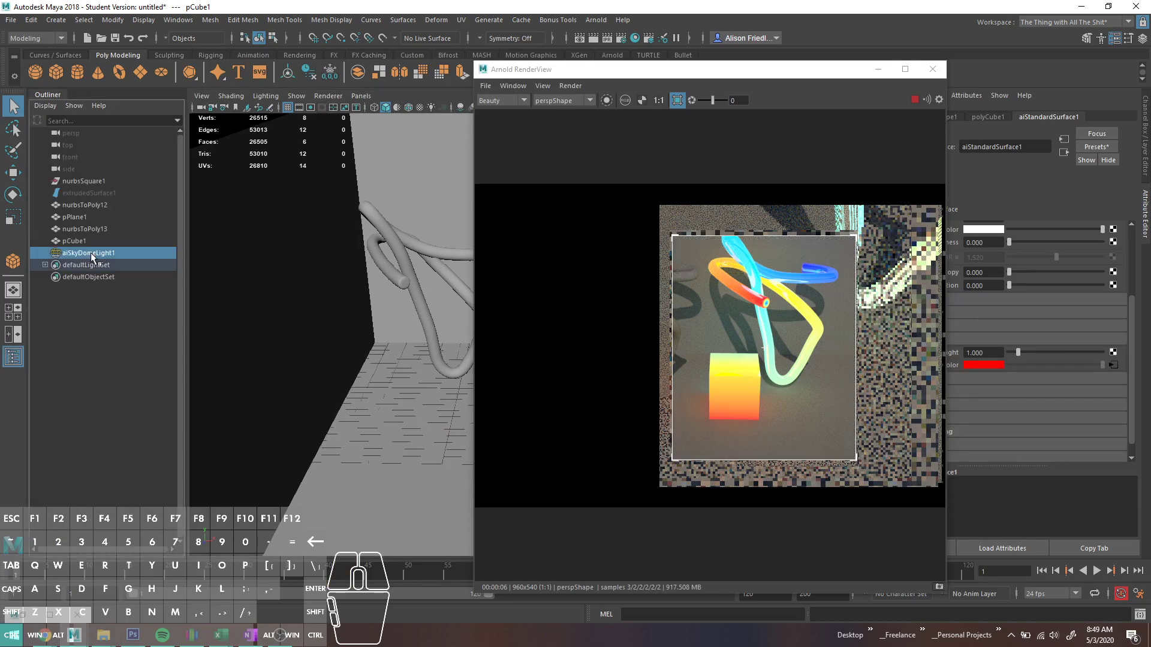
pyautogui.hotkey('ctrl', 'h')
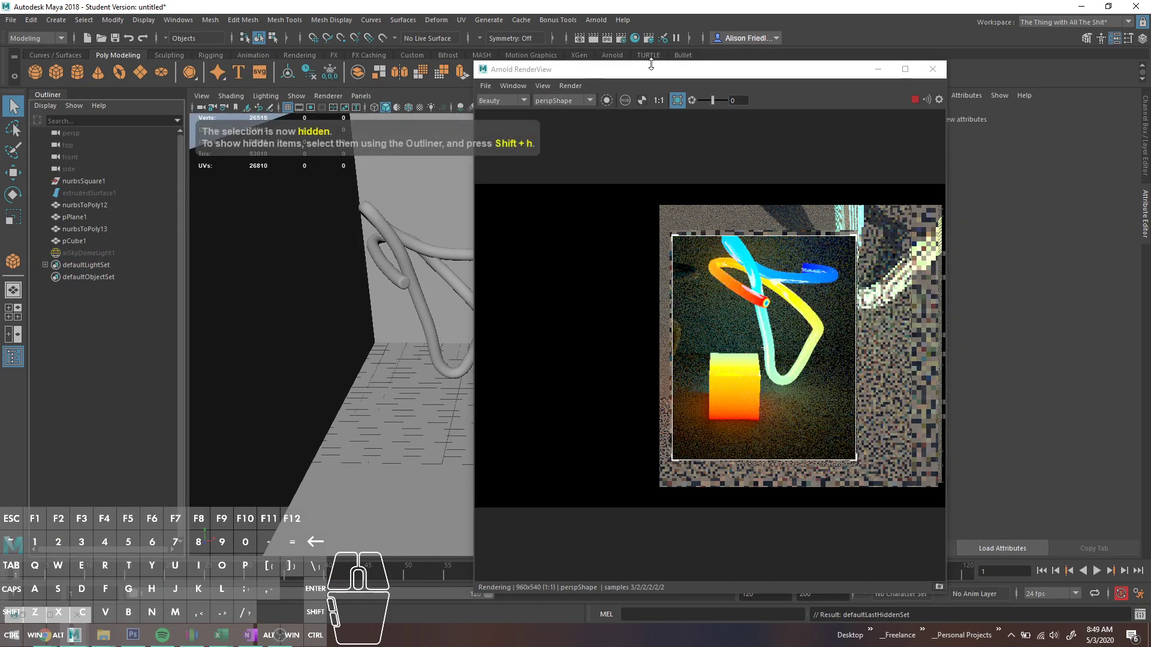
# Step: Select the original non-glowing tube, nurbsToPoly12, and create an Arnold Mesh Light from it
pyautogui.moveTo(651, 64); pyautogui.dragTo(795, 89)
pyautogui.click(522, 253)
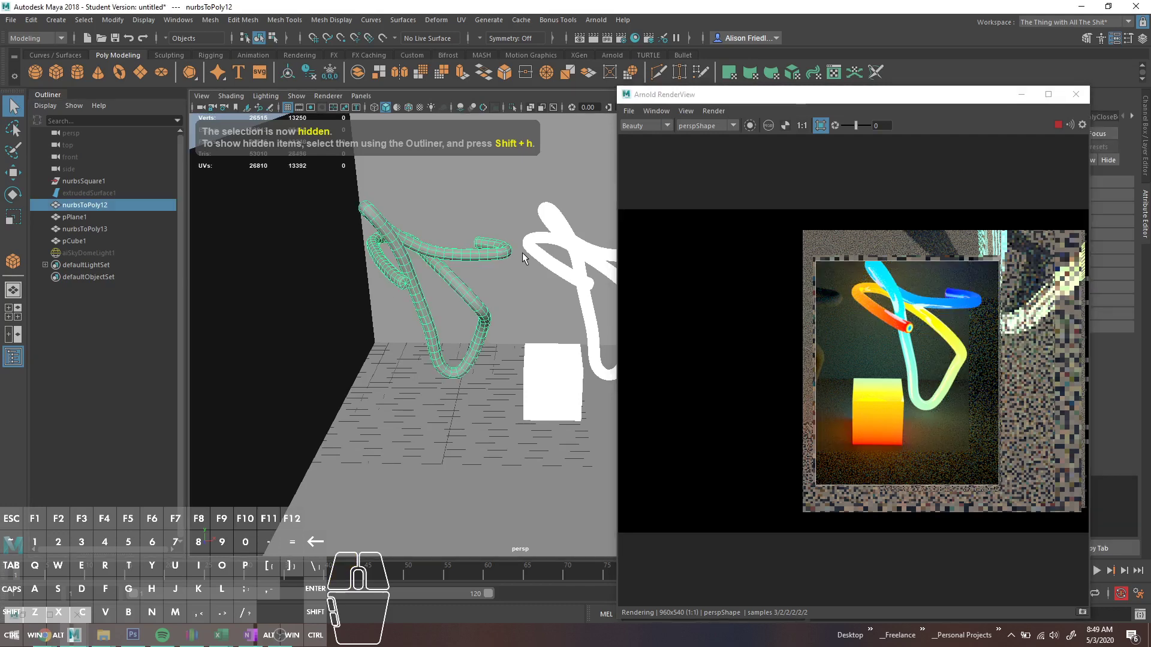
pyautogui.keyDown('alt'); pyautogui.moveTo(523, 253); pyautogui.dragTo(468, 235); pyautogui.keyUp('alt')
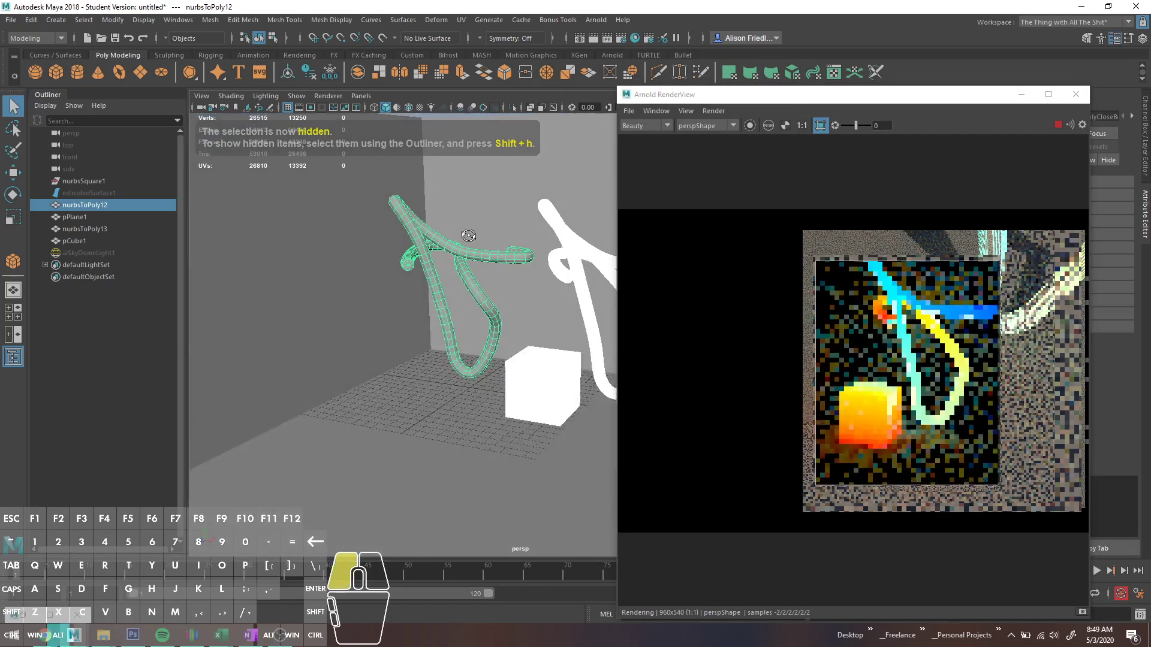
pyautogui.keyDown('alt'); pyautogui.moveTo(469, 235); pyautogui.dragTo(607, 282, button='middle'); pyautogui.keyUp('alt')
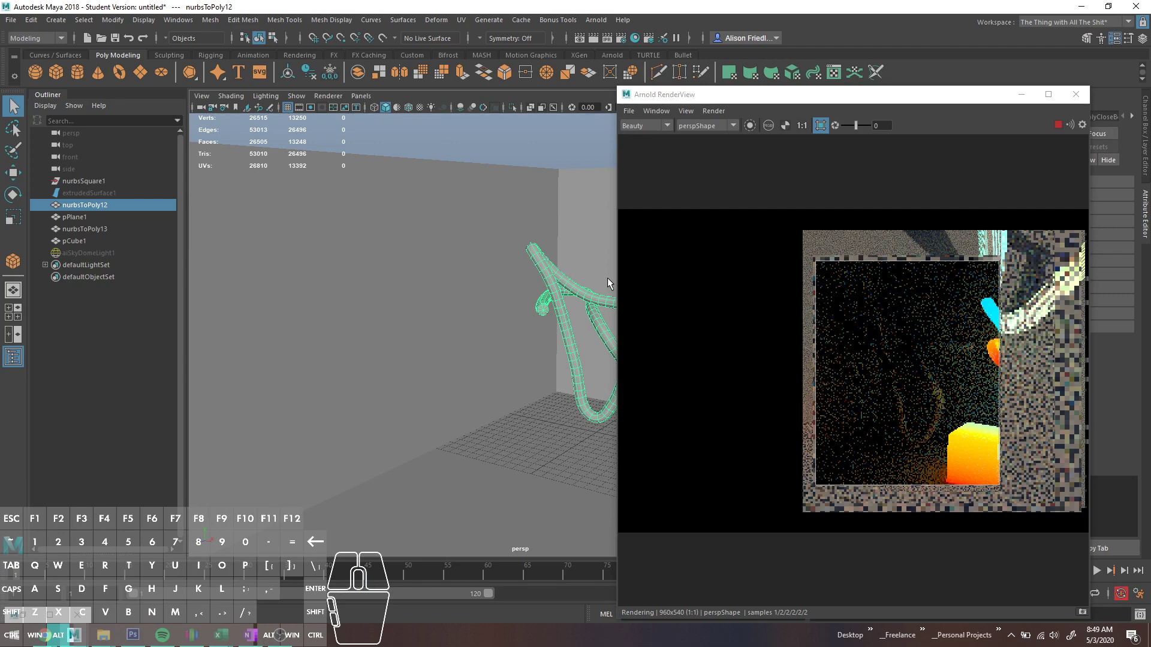
pyautogui.moveTo(748, 99); pyautogui.dragTo(175, 68)
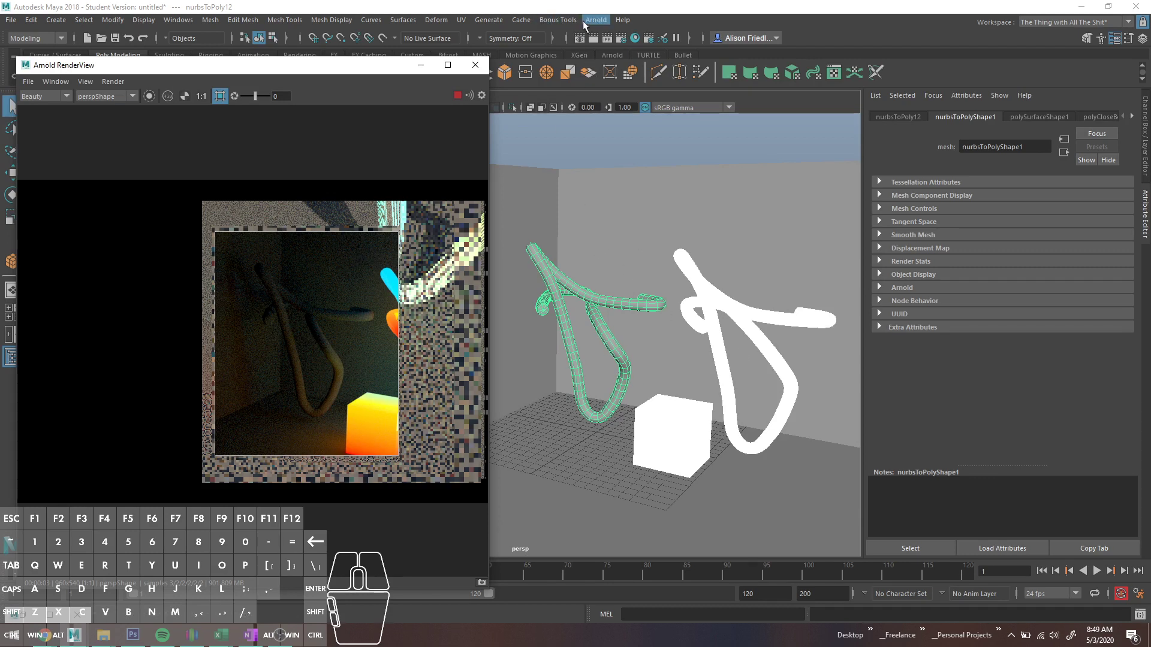
pyautogui.click(690, 286)
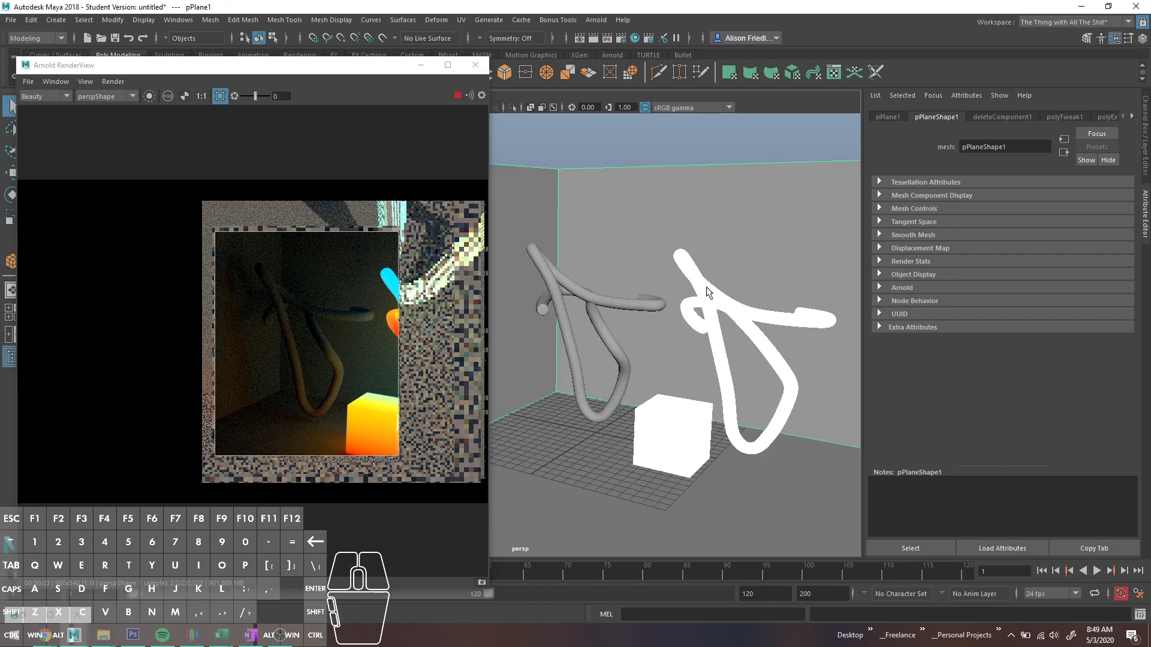
pyautogui.click(624, 302)
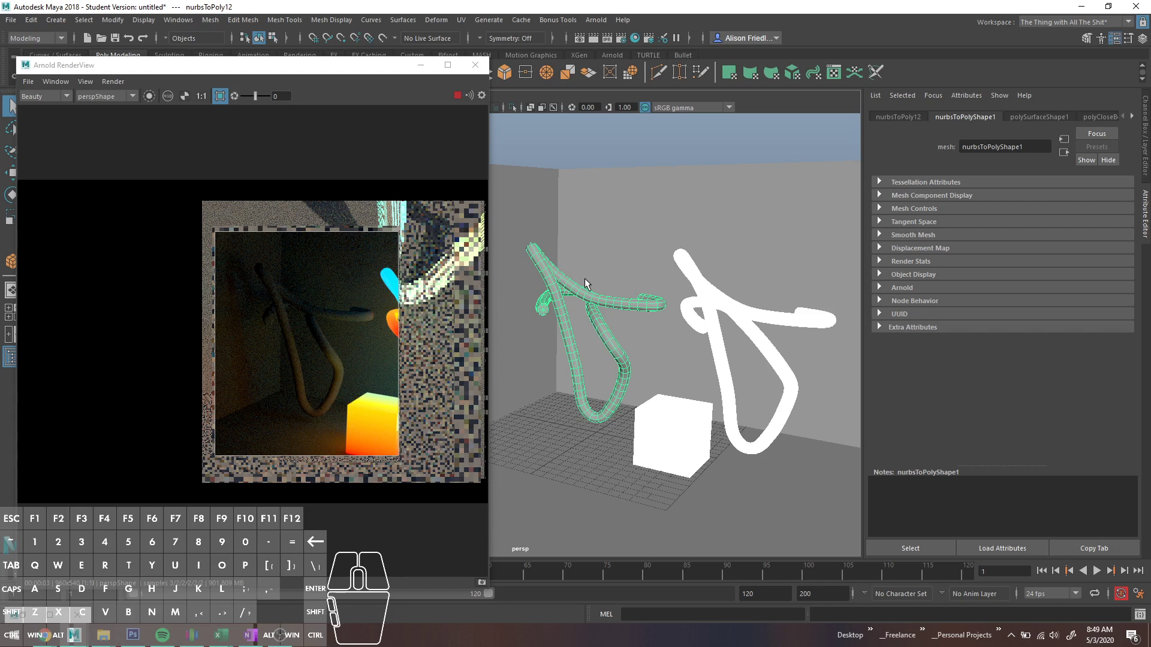
pyautogui.click(587, 20)
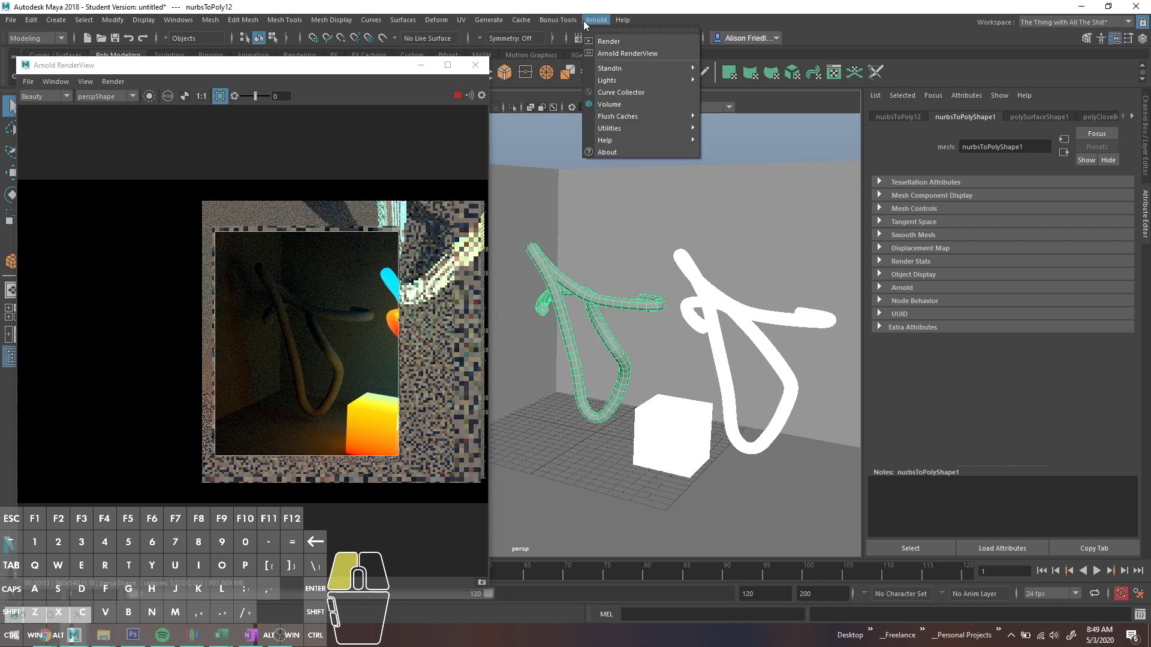
pyautogui.moveTo(627, 82)
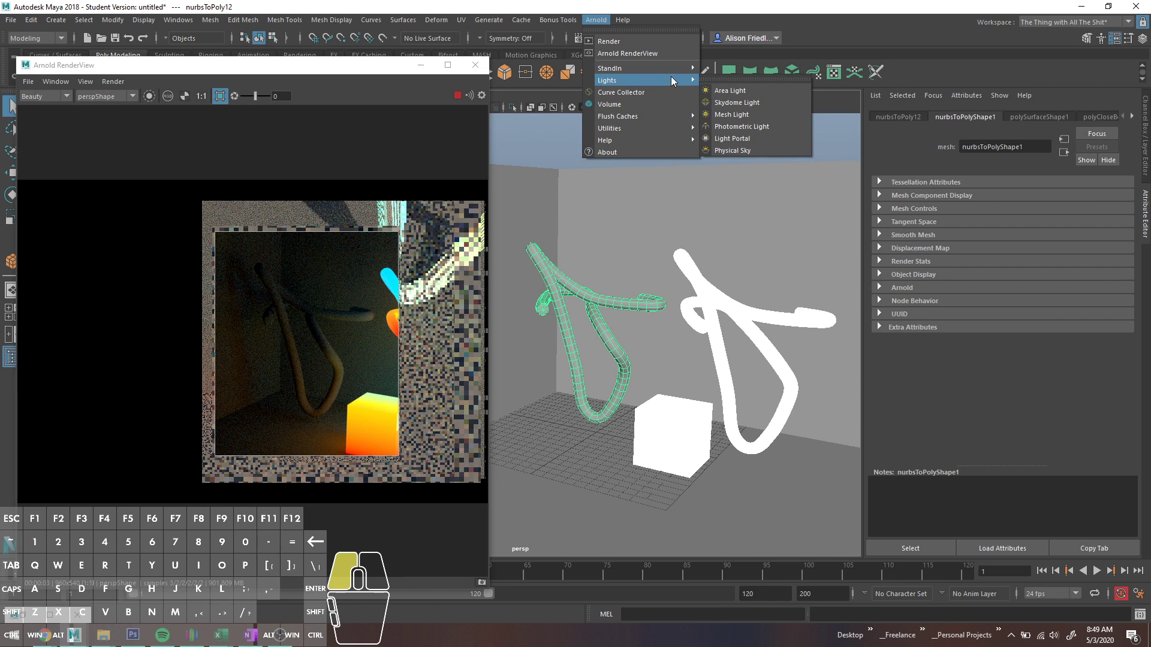
pyautogui.moveTo(699, 83); pyautogui.dragTo(750, 113)
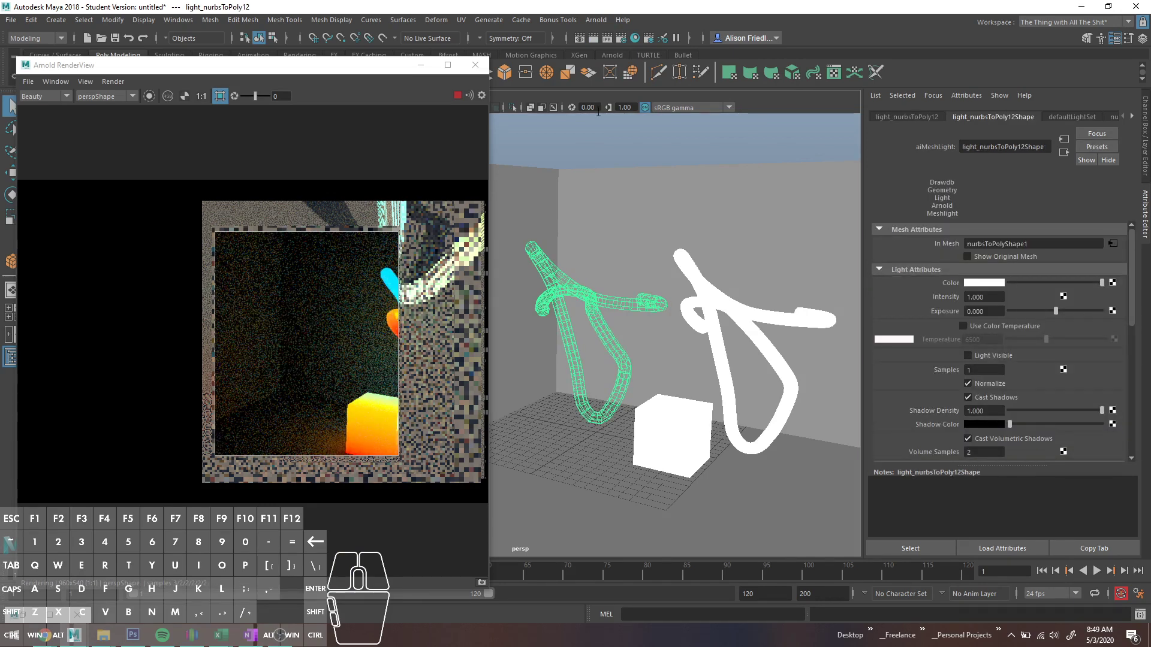
# Step: Turn on Show Original Mesh for the mesh light, inspect it in the render, and turn the option off again
pyautogui.click(1023, 257)
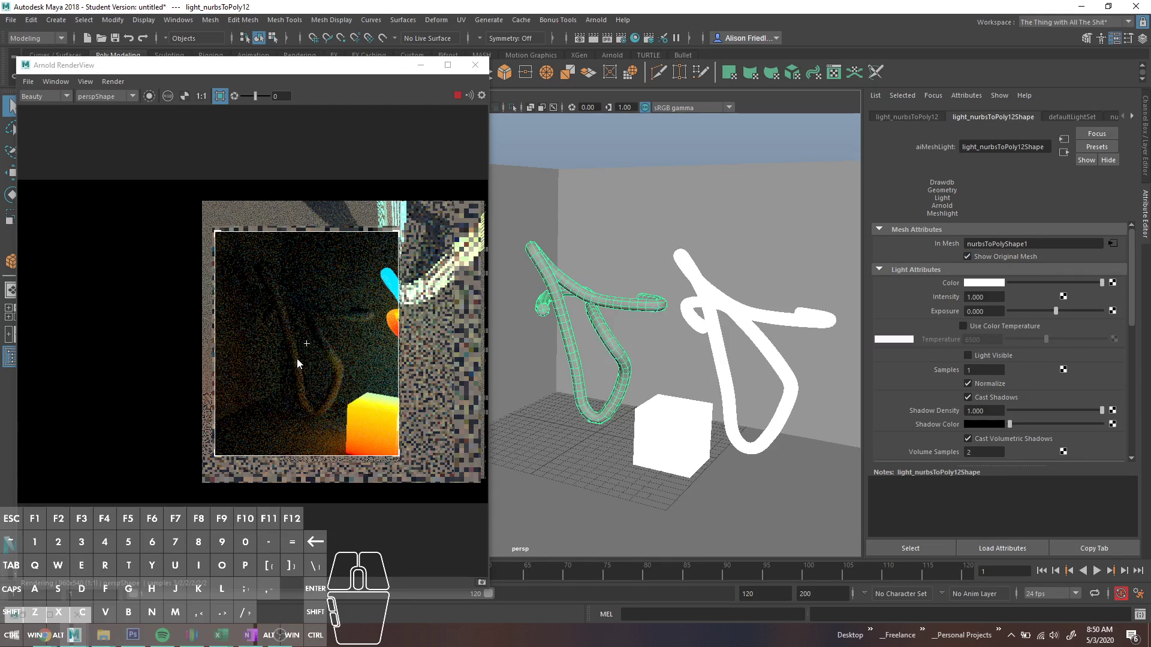
pyautogui.scroll(2, 297, 359)
pyautogui.scroll(-1, 308, 357)
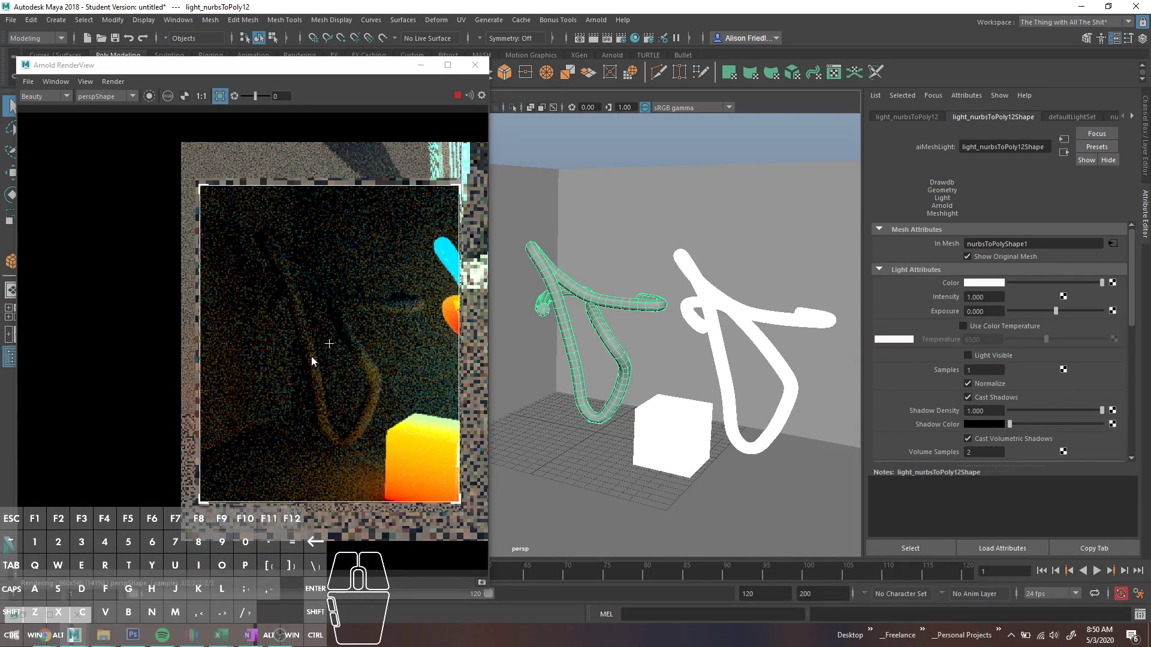
pyautogui.click(986, 258)
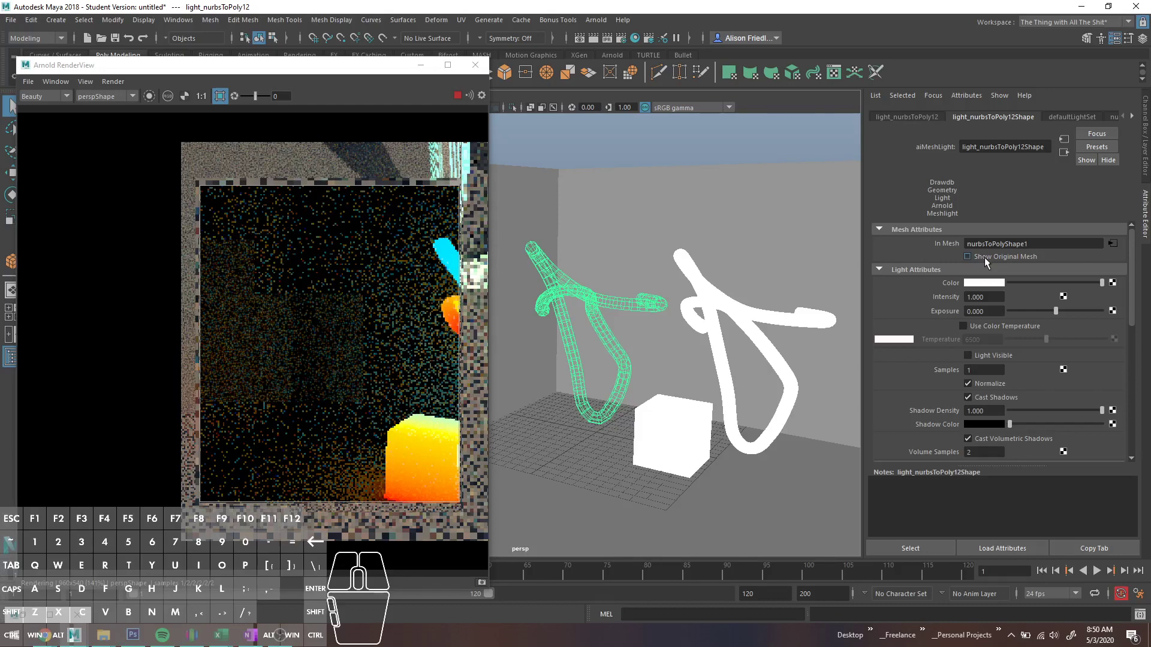
# Step: Hide the emissive tube and cube, and raise the mesh light's Exposure to about 1.05
pyautogui.hotkey('ctrl', 'h')
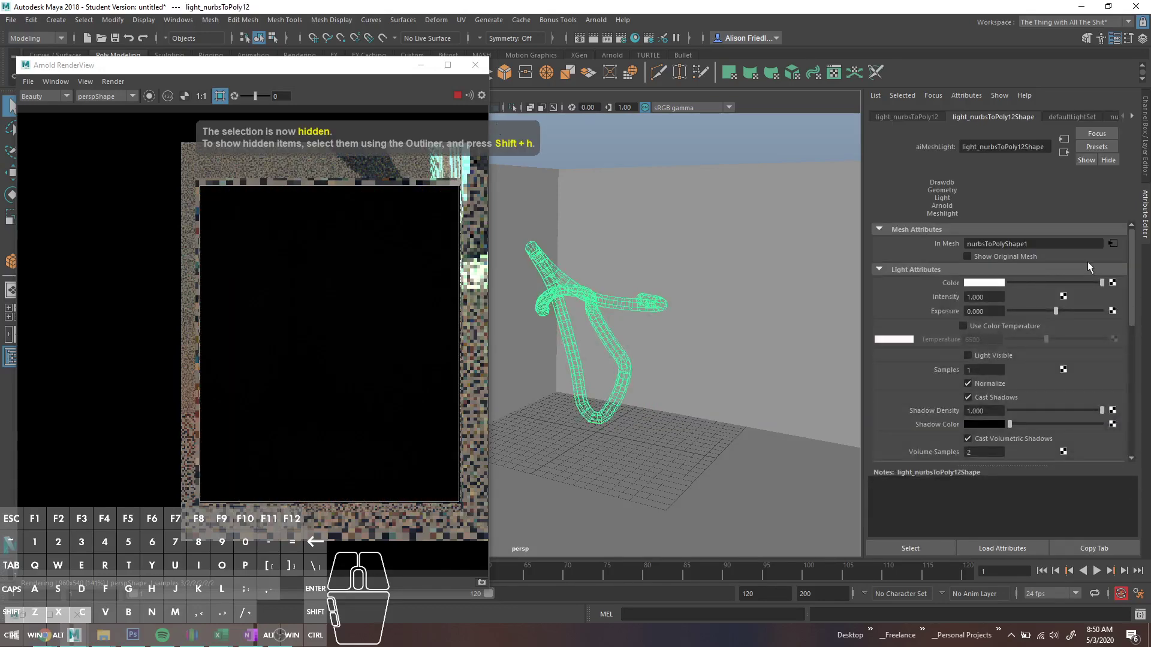
pyautogui.moveTo(1056, 311); pyautogui.dragTo(1069, 310)
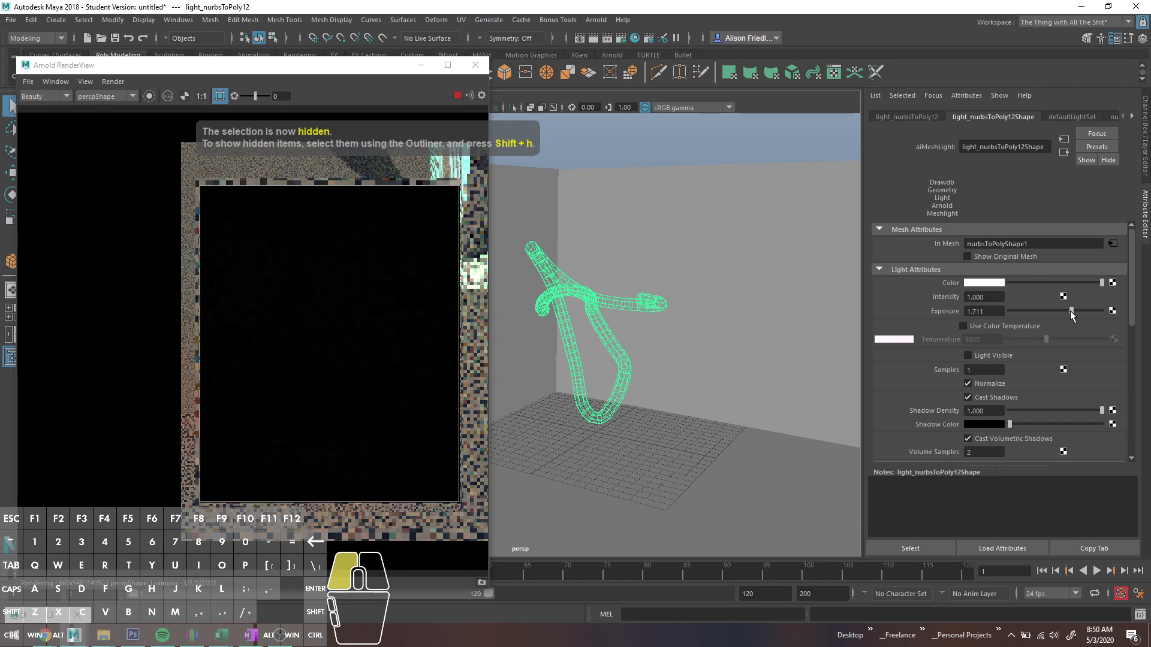
pyautogui.moveTo(1070, 310); pyautogui.dragTo(1064, 311)
# Step: Reopen the Arnold RenderView and draw a render region around the centre of the room
pyautogui.click(595, 20)
pyautogui.click(602, 57)
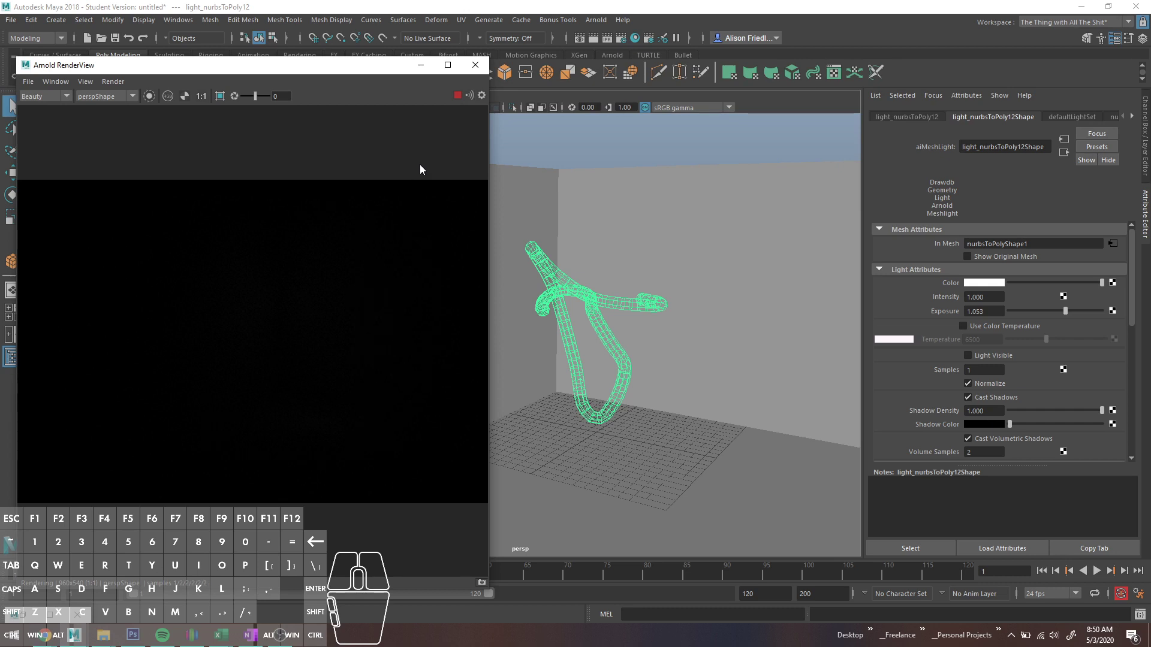
pyautogui.moveTo(177, 217); pyautogui.dragTo(429, 452)
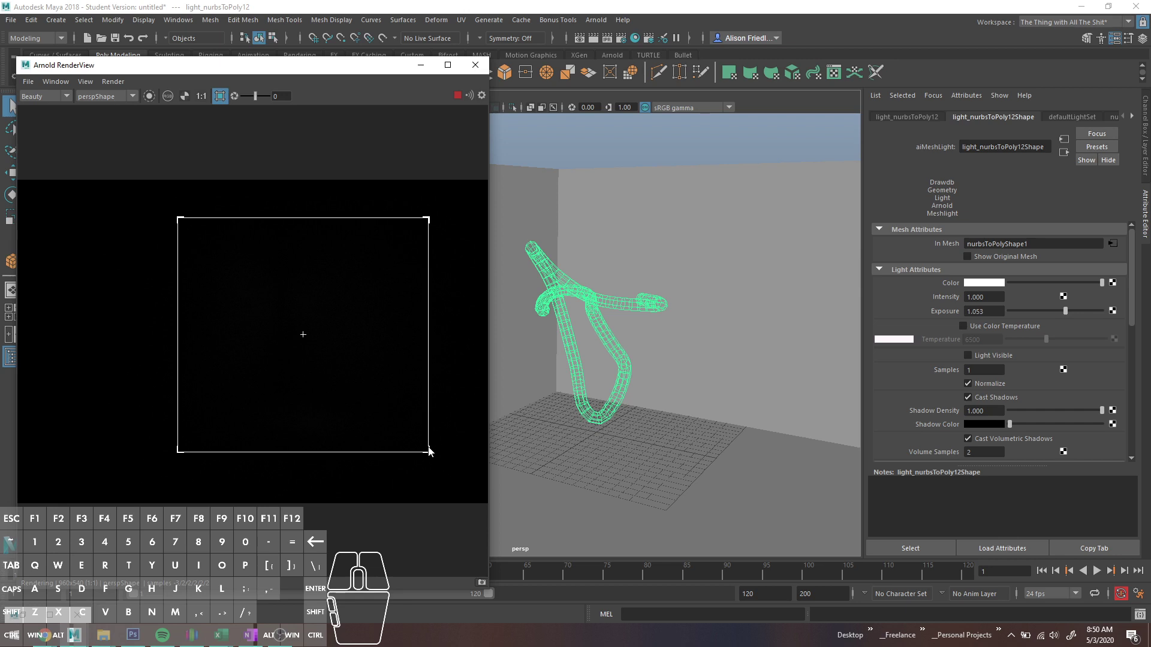
# Step: Raise the mesh light's Exposure to 5 and on to 10 so it lights the room more strongly
pyautogui.moveTo(1064, 311); pyautogui.dragTo(1110, 318)
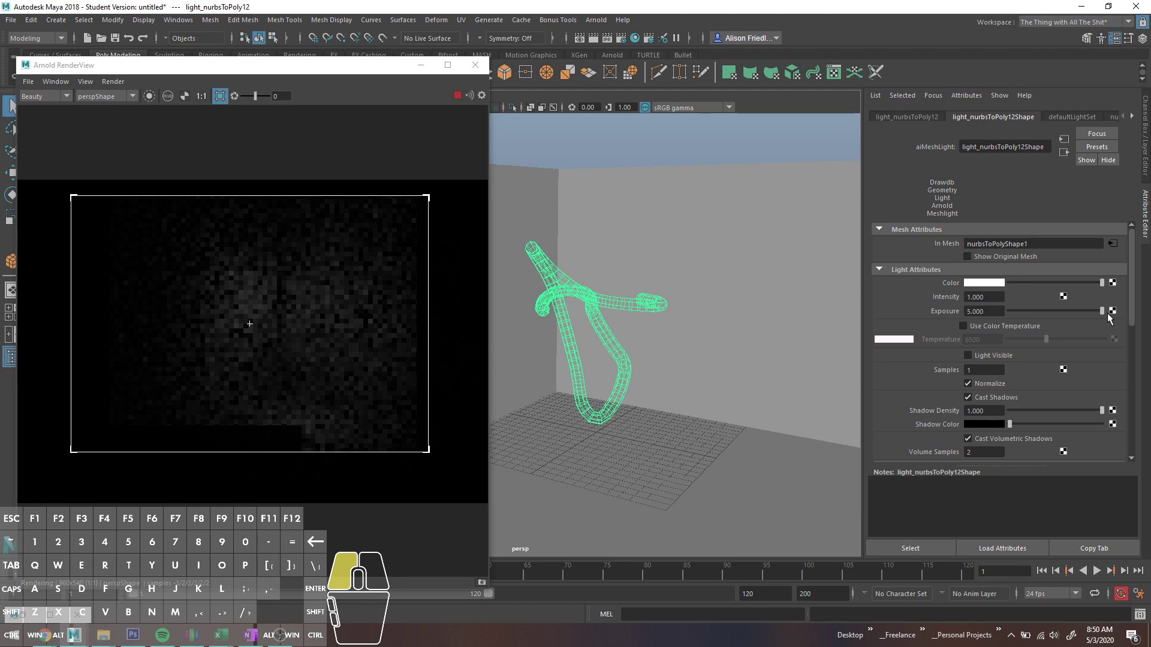
pyautogui.write('10')
pyautogui.press('Return')
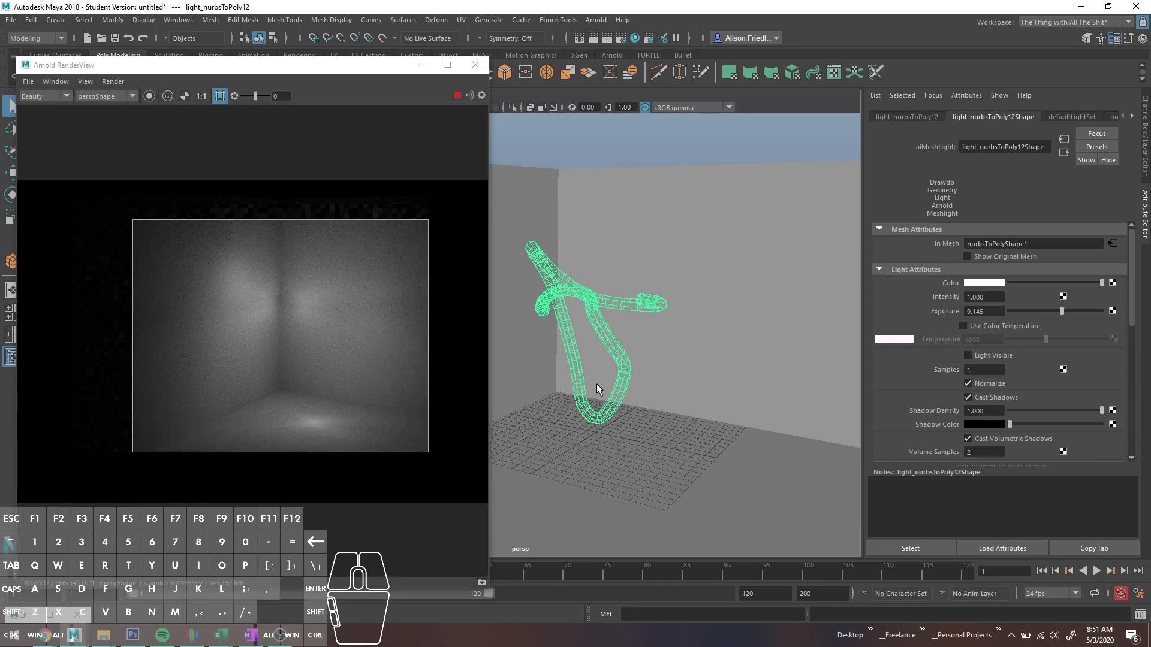
# Step: Refresh the full-frame render with the mesh light tube framed slightly closer
pyautogui.scroll(3, 659, 275)
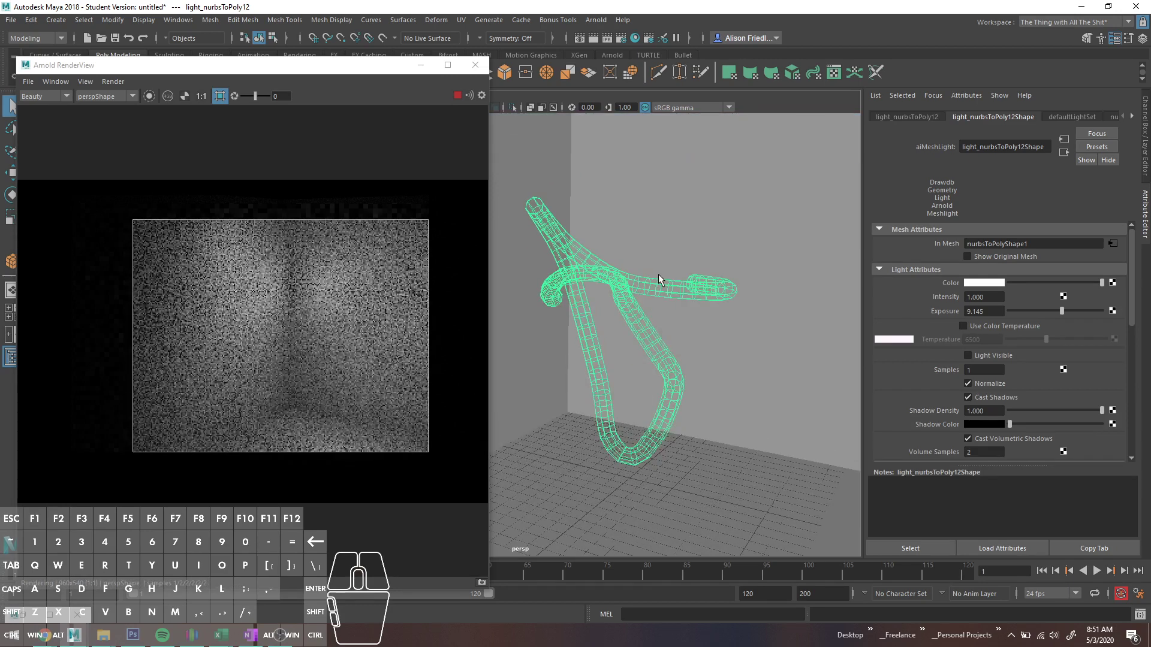
pyautogui.scroll(-2, 658, 275)
pyautogui.keyDown('alt'); pyautogui.moveTo(666, 276); pyautogui.dragTo(637, 272, button='middle'); pyautogui.keyUp('alt')
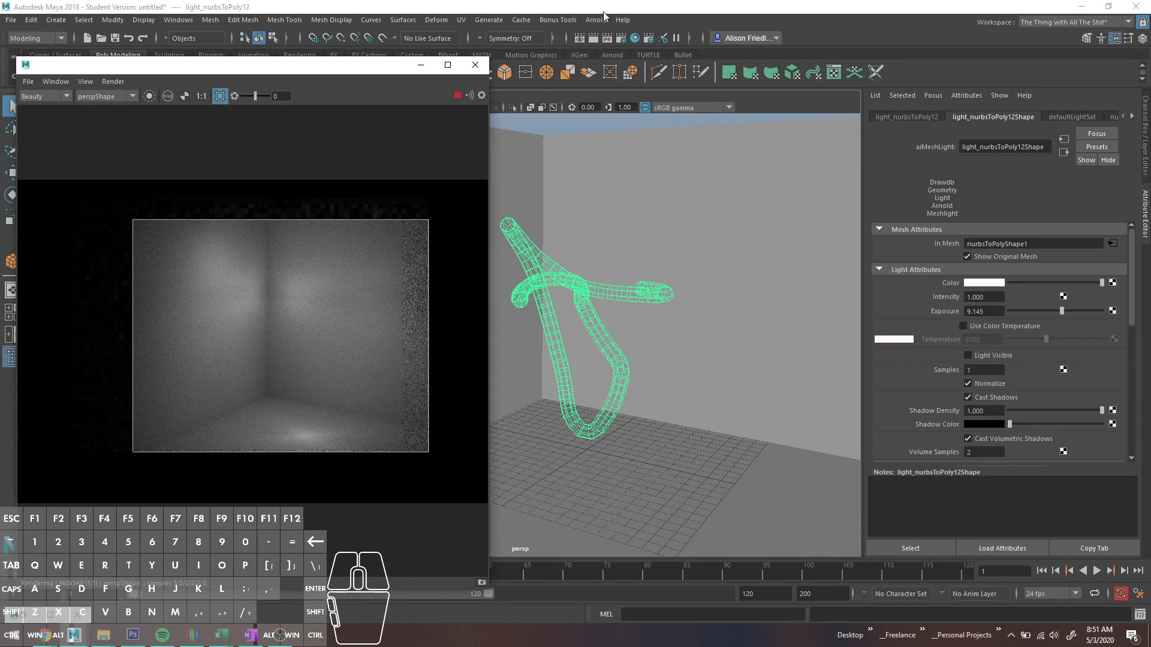
pyautogui.click(457, 95)
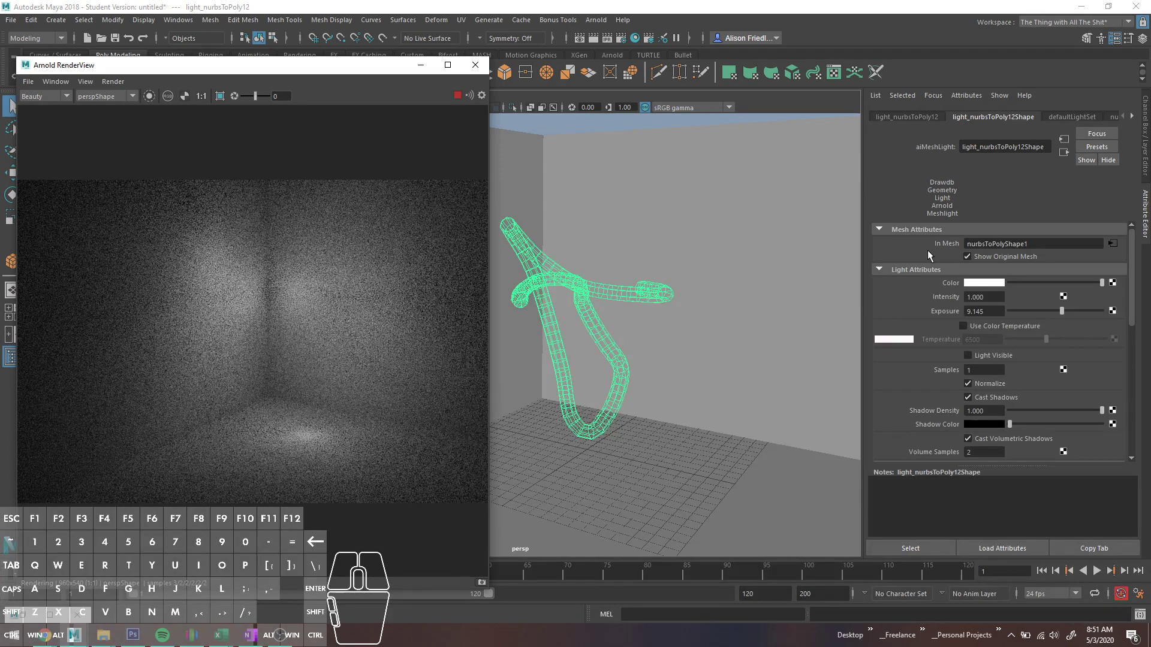
# Step: Turn off Show Original Mesh and turn on Light Visible for the mesh light
pyautogui.click(967, 257)
pyautogui.click(967, 356)
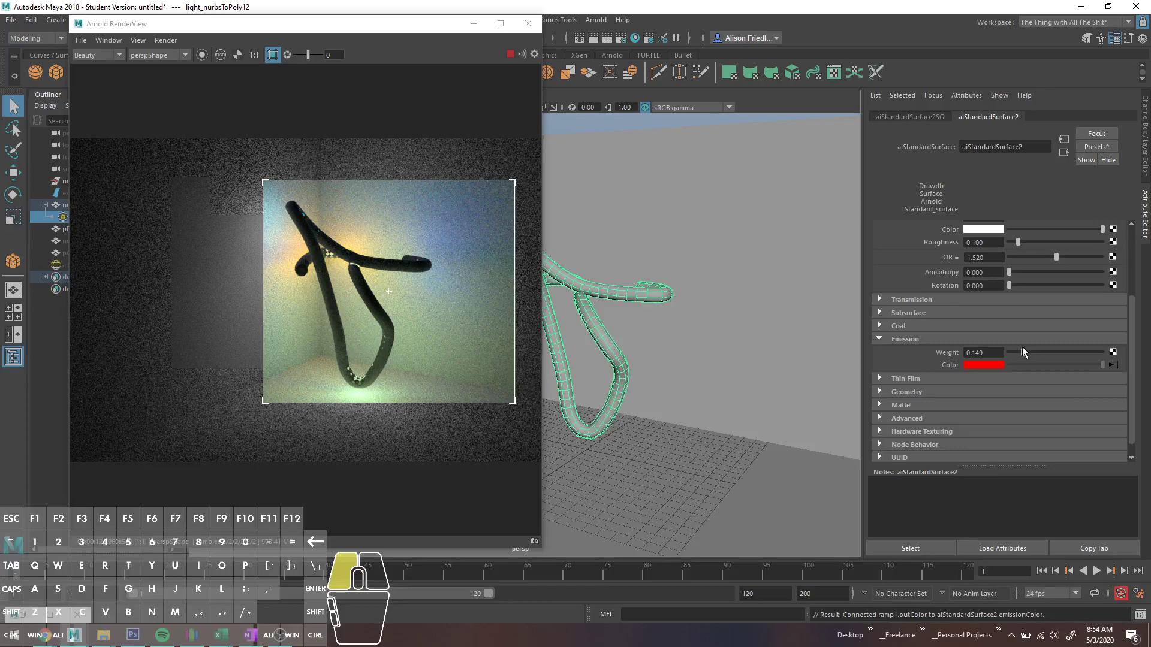
# Step: Increase the Emission weight of aiStandardSurface2, the original tube's material with the ramp-driven emission color
pyautogui.moveTo(1022, 349); pyautogui.dragTo(1033, 353)
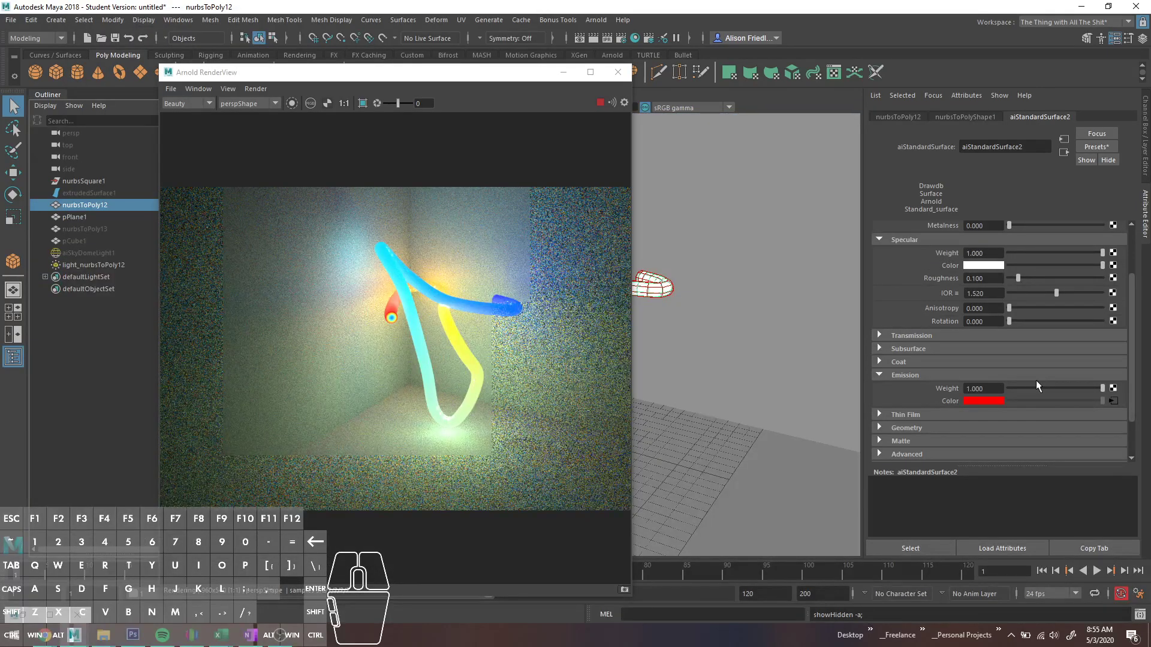
pyautogui.click(1080, 387)
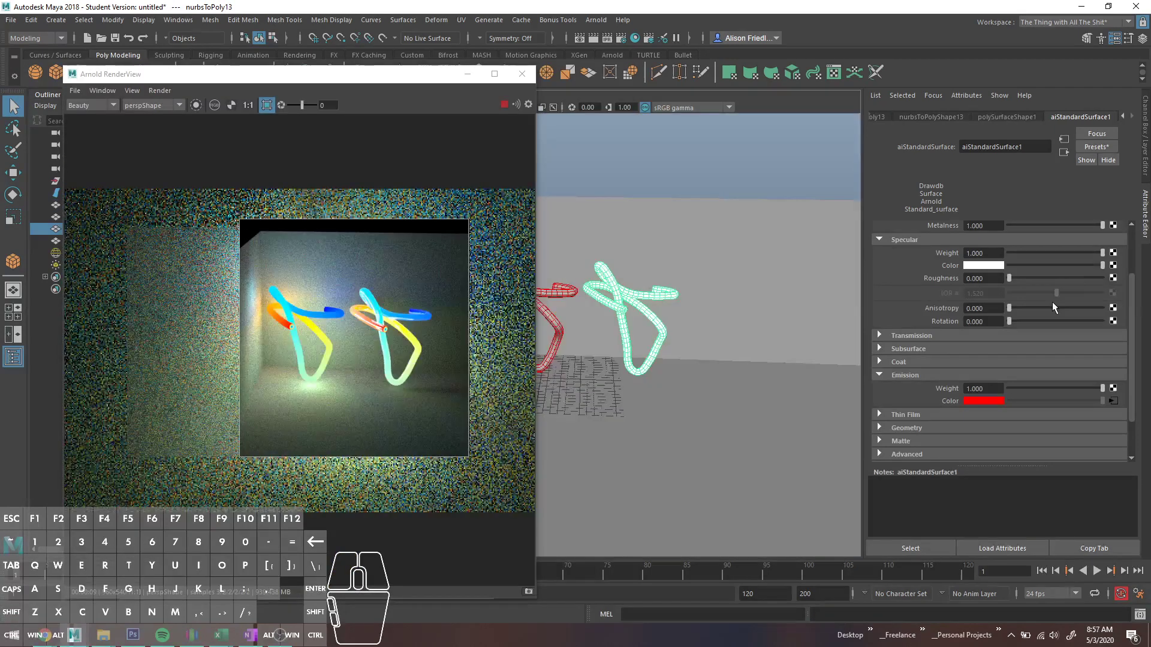
# Step: Examine the Base and Specular settings of the duplicate tube's material, aiStandardSurface1
pyautogui.scroll(2, 1051, 301)
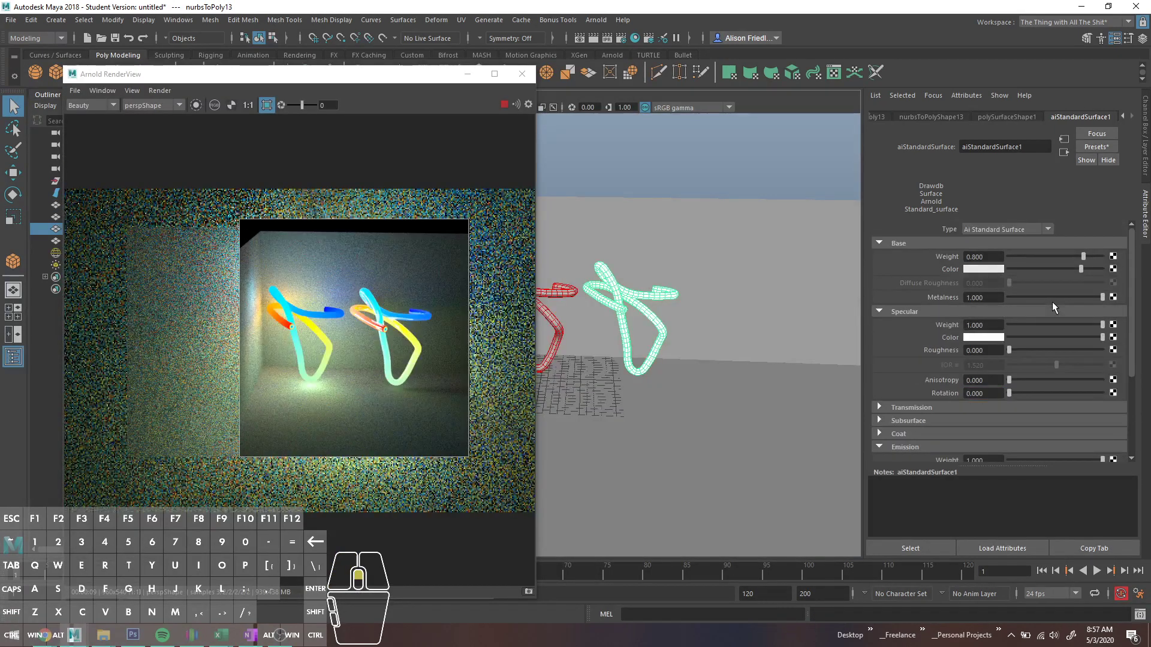